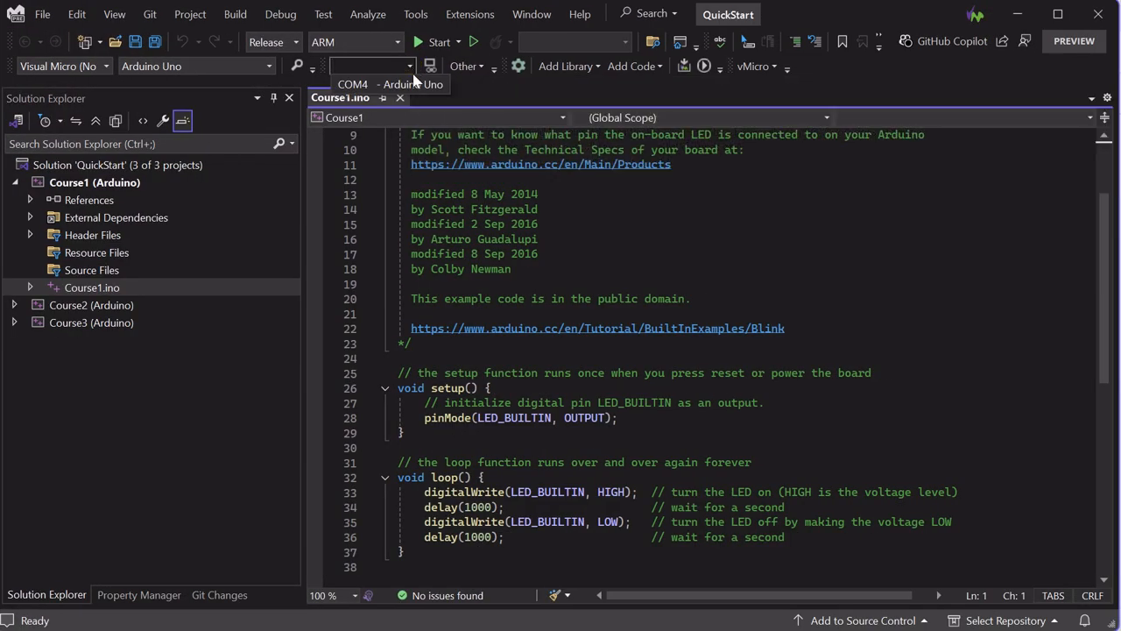
Build and upload Course1 to the Arduino Uno on COM4
left_click(410, 66)
left_click(417, 85)
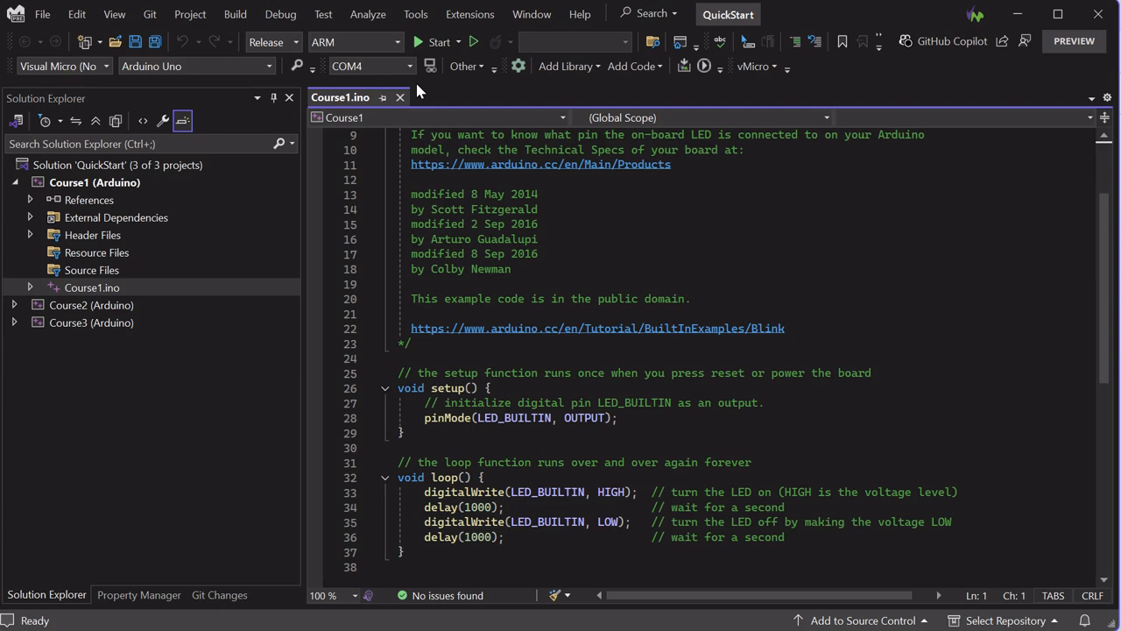
left_click(704, 70)
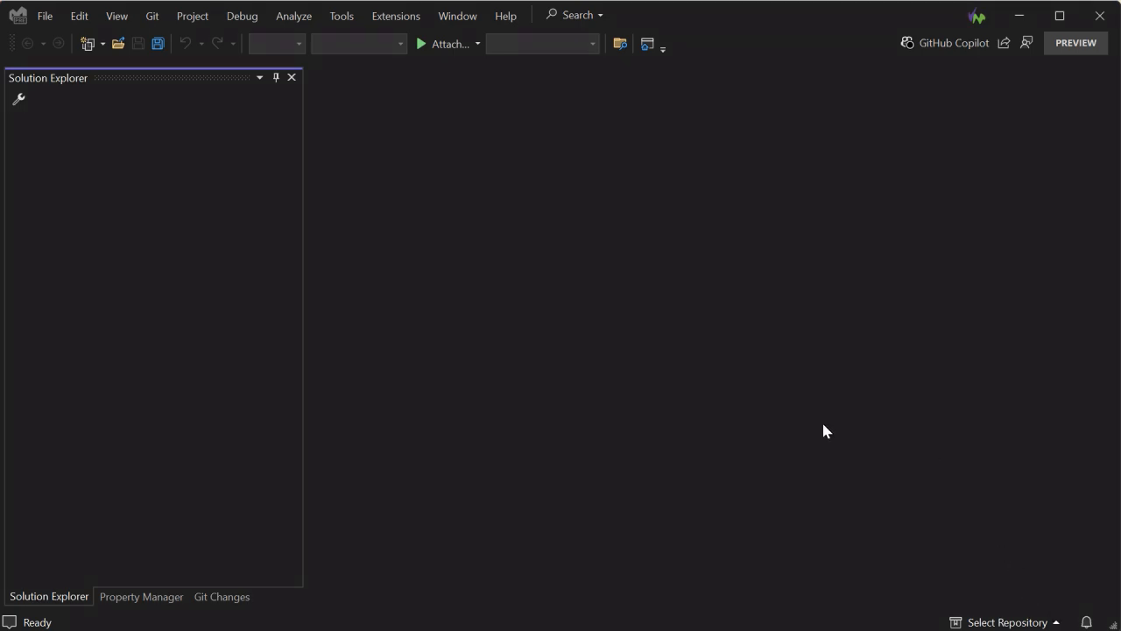
left_click(505, 18)
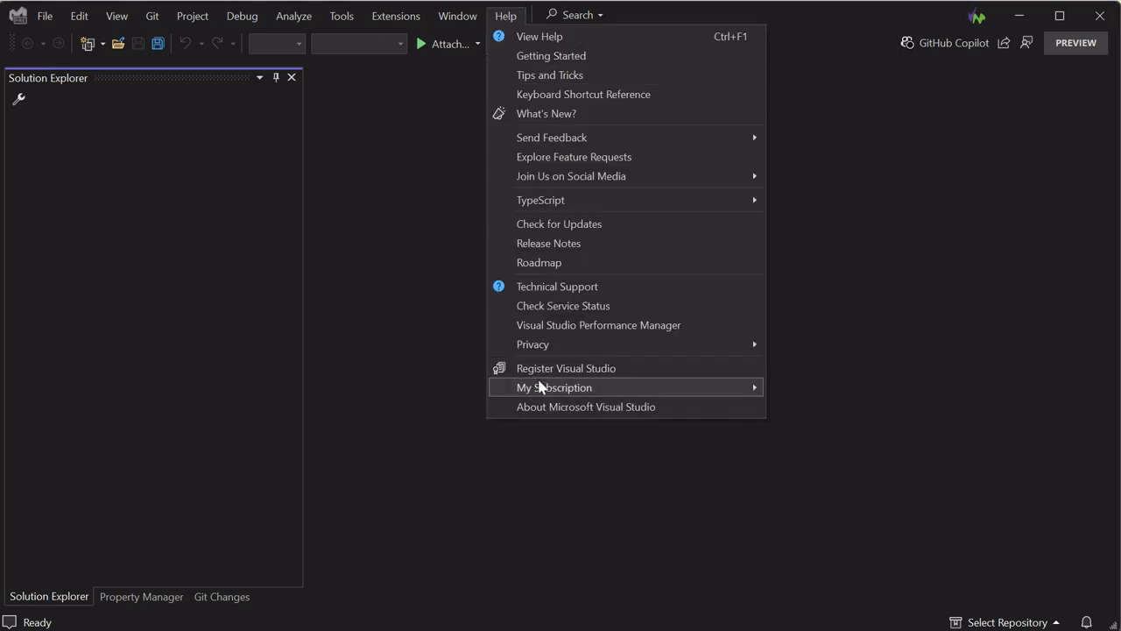
left_click(548, 407)
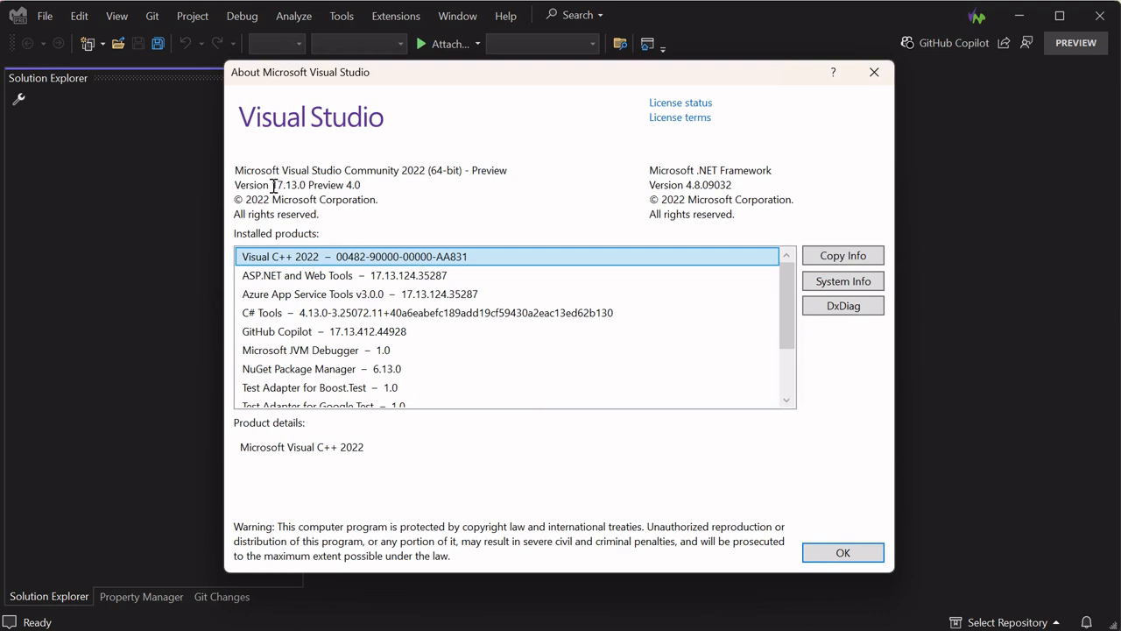
left_click_drag(272, 185, 379, 185)
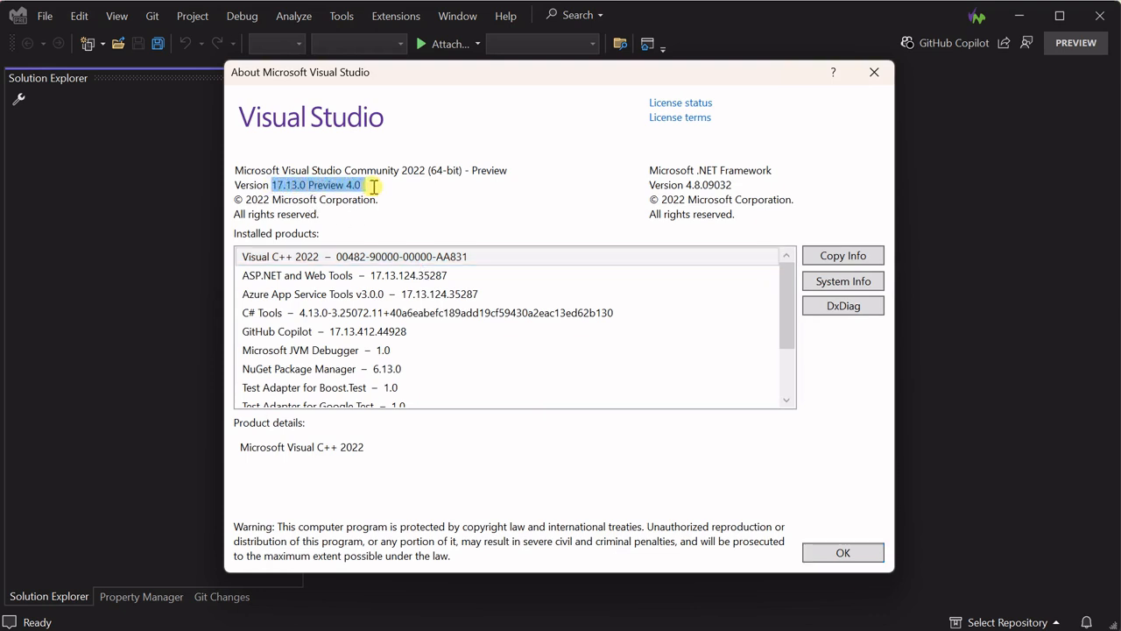
left_click(420, 192)
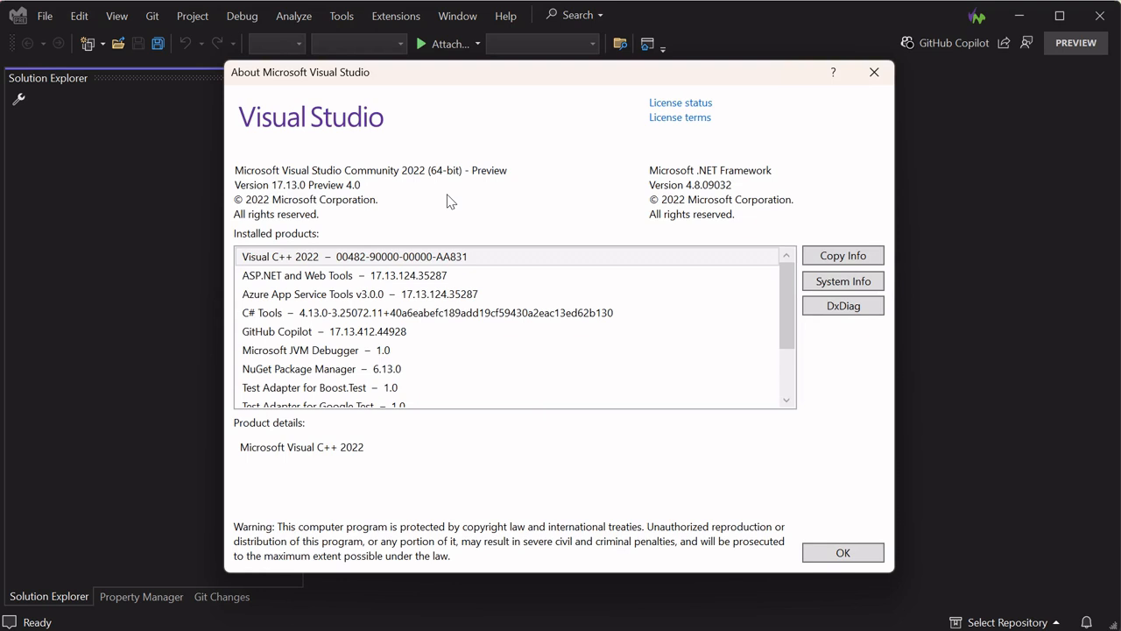
left_click(823, 555)
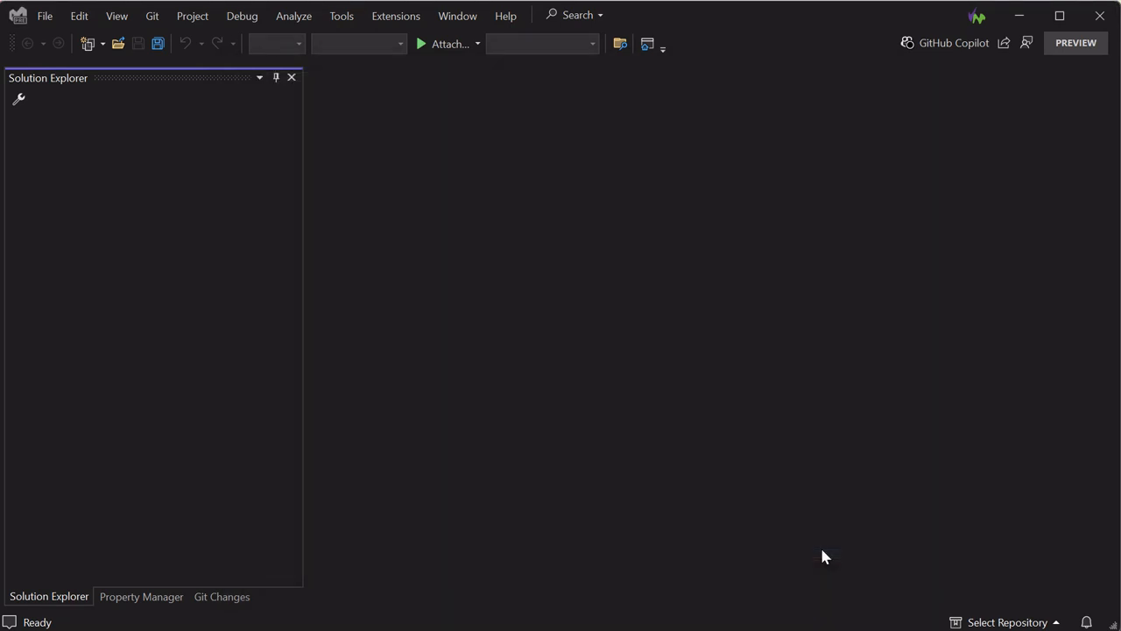
Review installed features via Tools > Get Tools and Features, then close the modify view unchanged
left_click(344, 27)
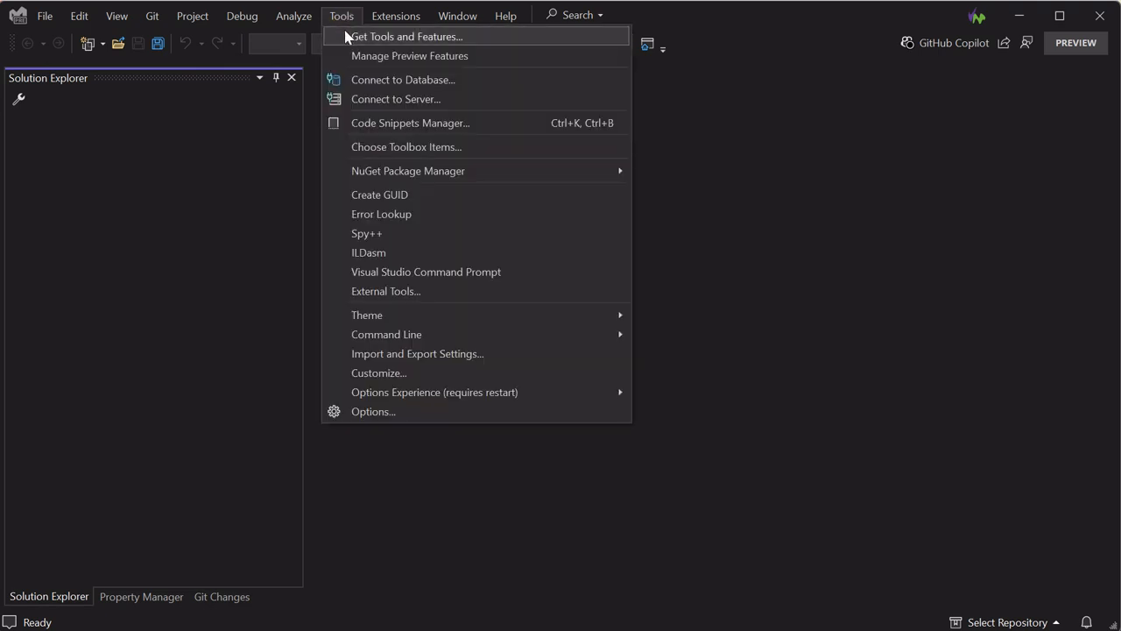
left_click(348, 37)
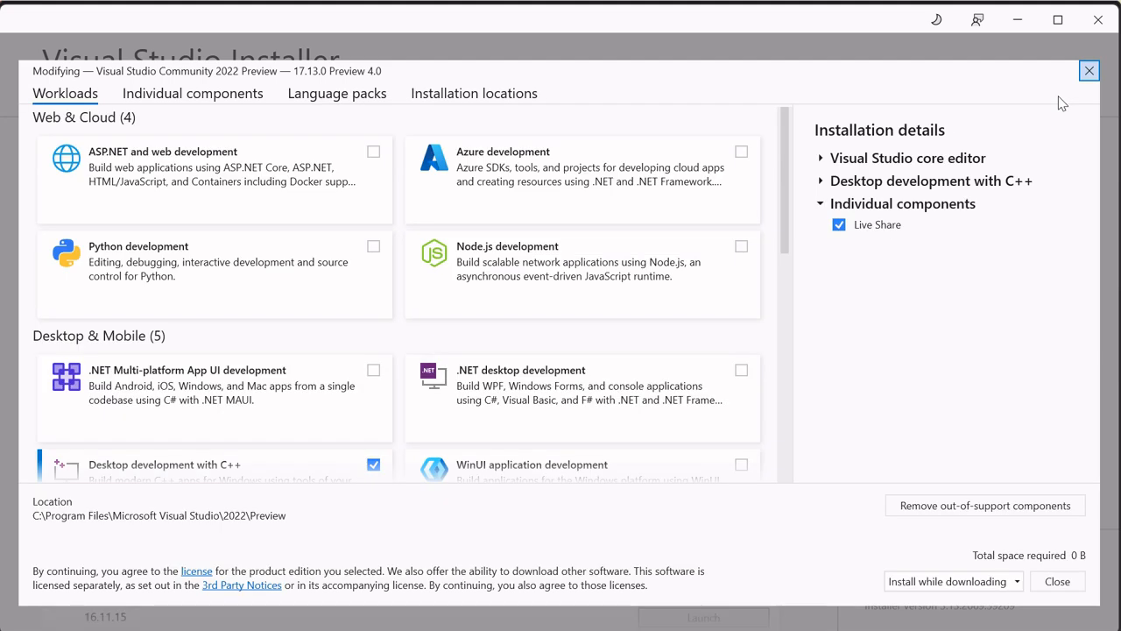
left_click(1089, 71)
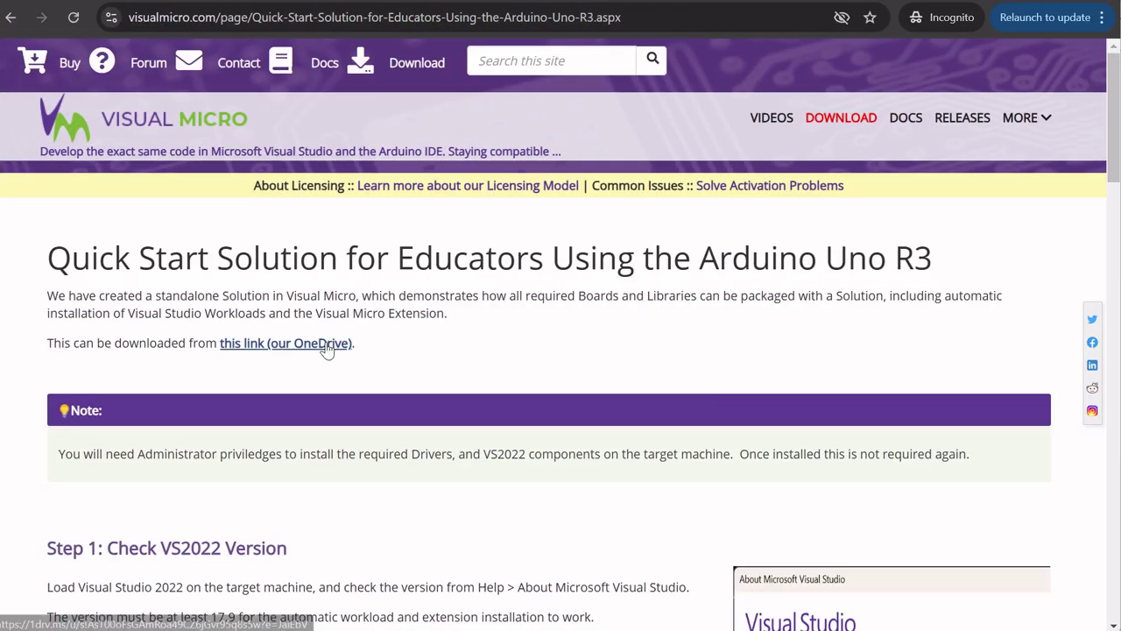
Download QuickStart-v1.zip from the OneDrive link into the Downloads folder
left_click(326, 346)
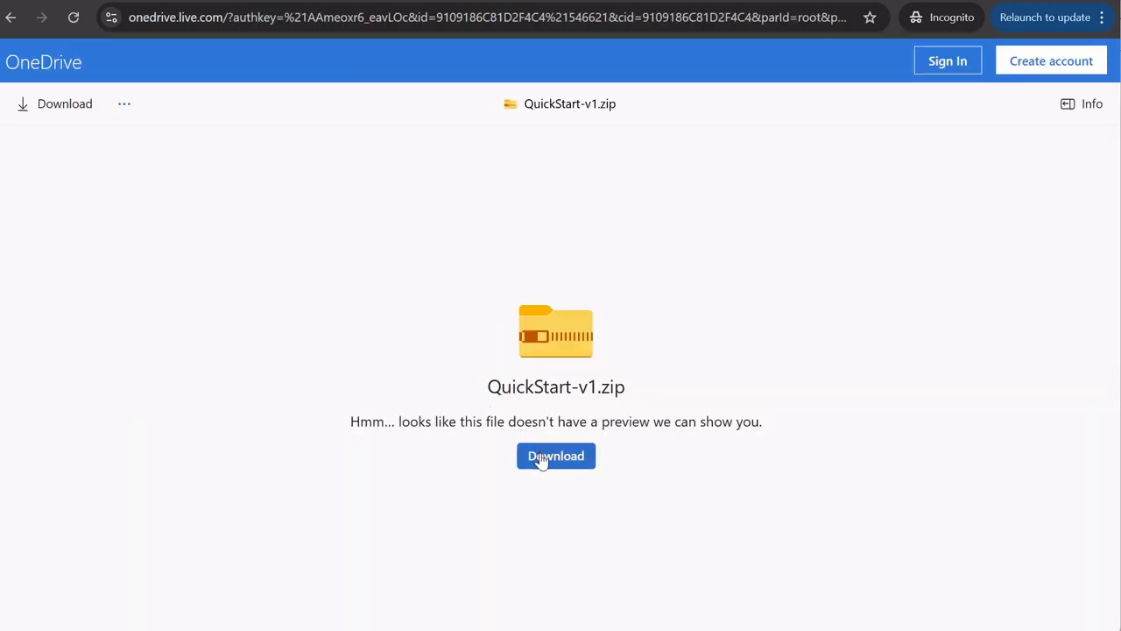
left_click(540, 459)
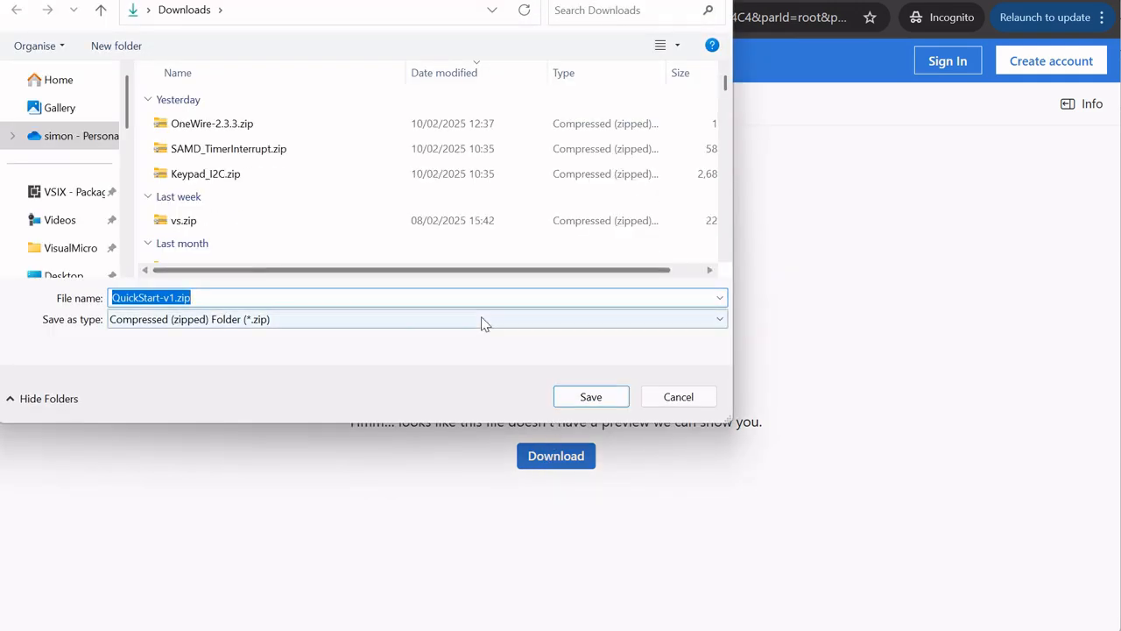
left_click(598, 397)
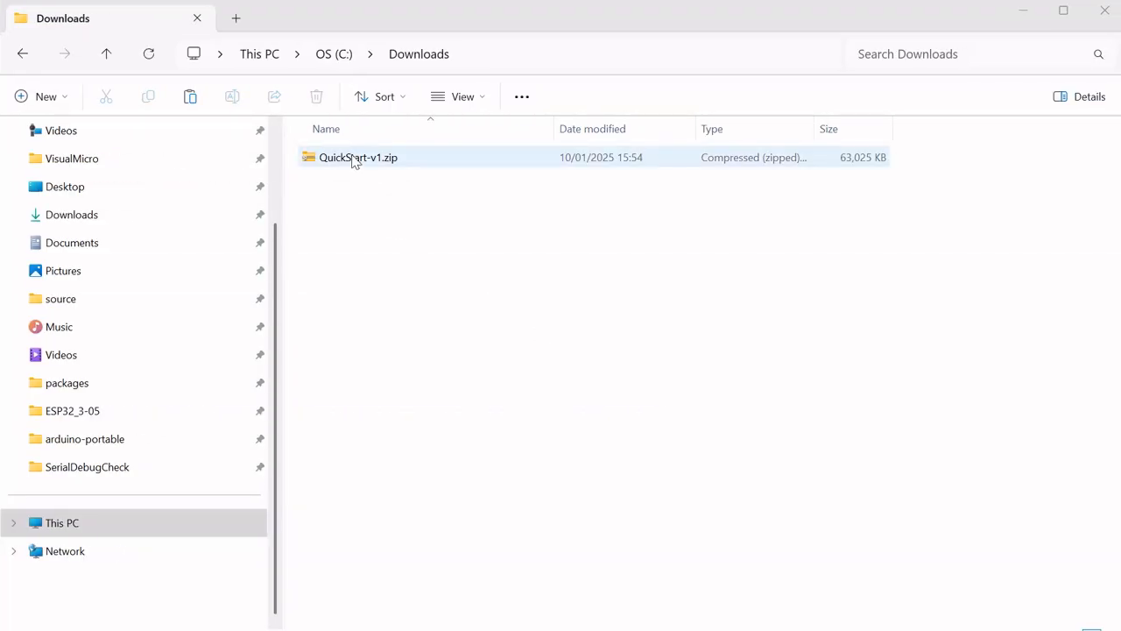
Extract all of QuickStart-v1.zip into the QuickStart-v1 folder
left_click(354, 157)
right_click(354, 158)
left_click(435, 368)
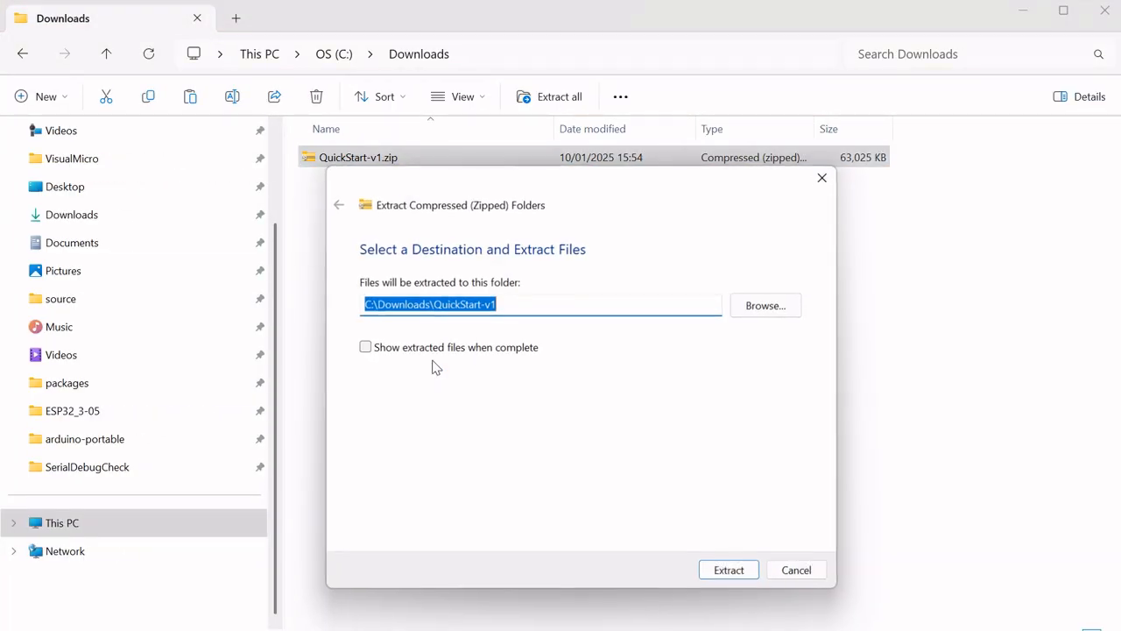
left_click(723, 575)
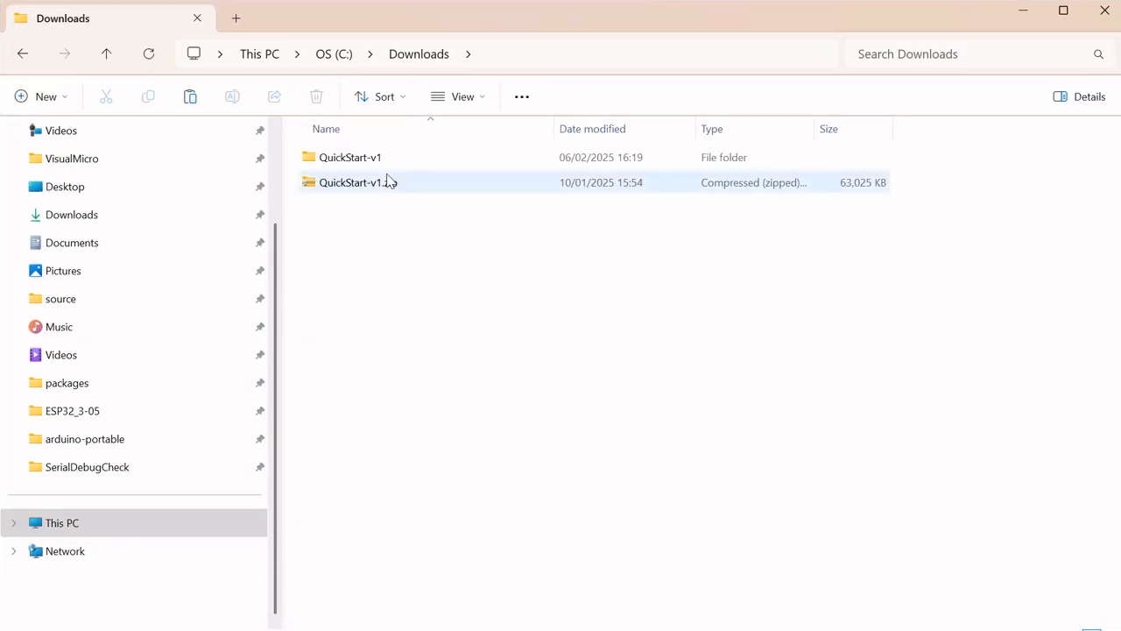
Navigate into QuickStart-v1 and its QuickStart subfolder
double_click(375, 165)
double_click(372, 165)
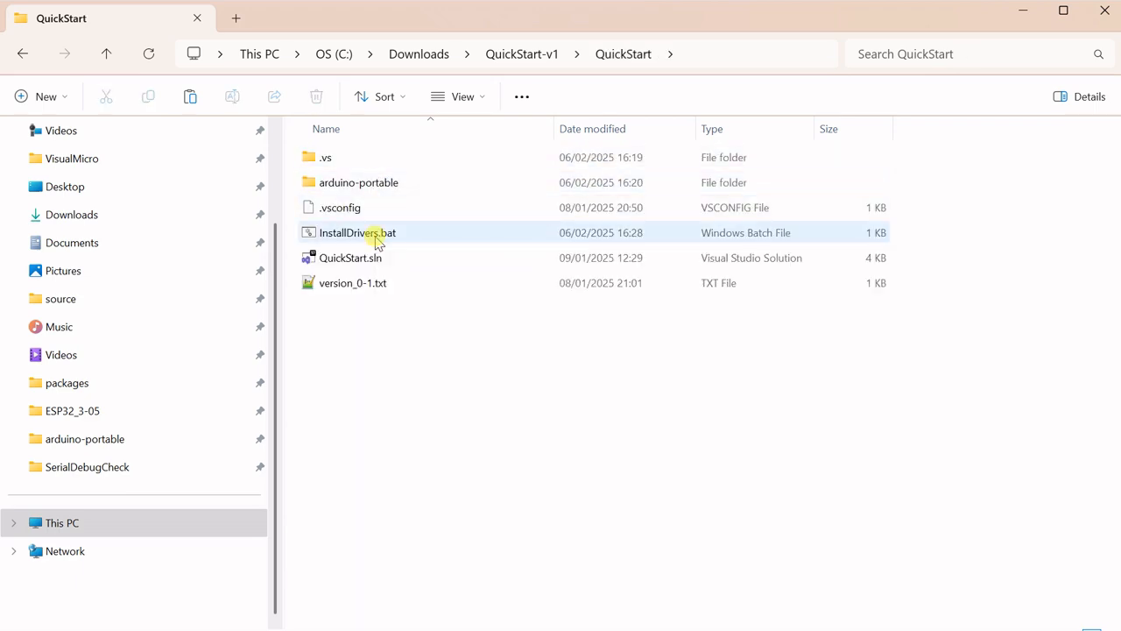
Run InstallDrivers.bat to install the AVR USB drivers and dismiss its console
double_click(377, 237)
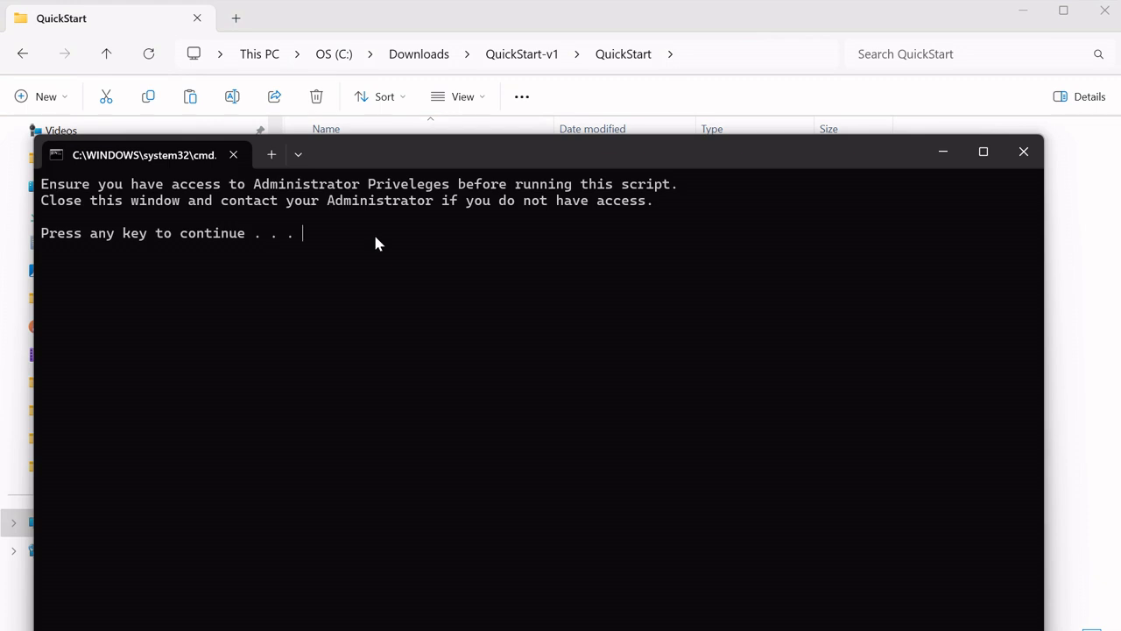
key("Return")
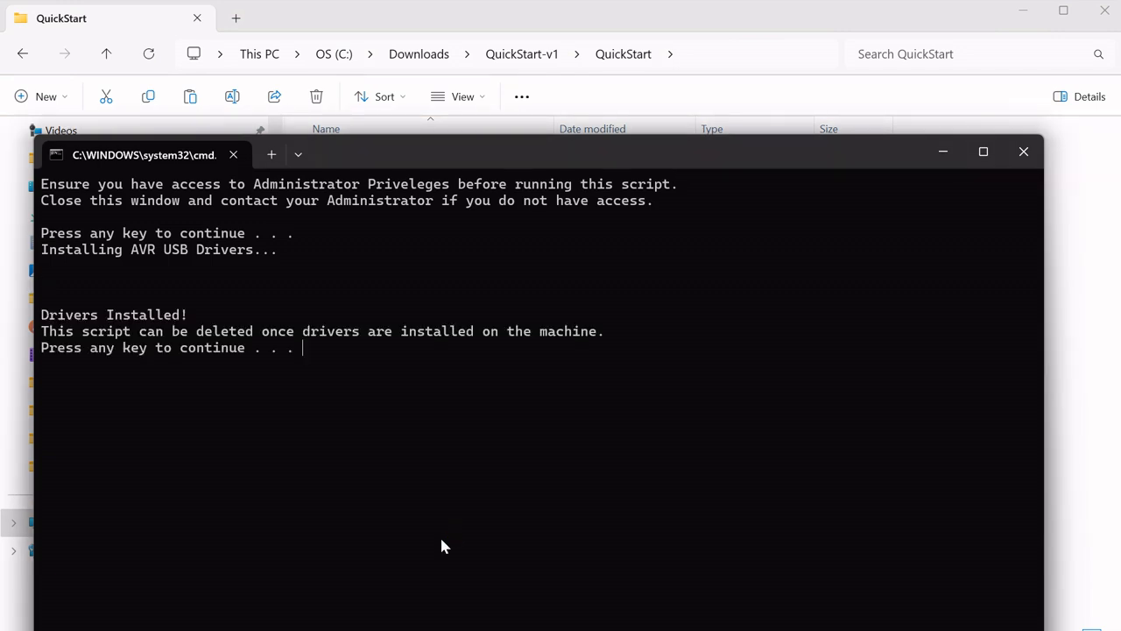
key("Return")
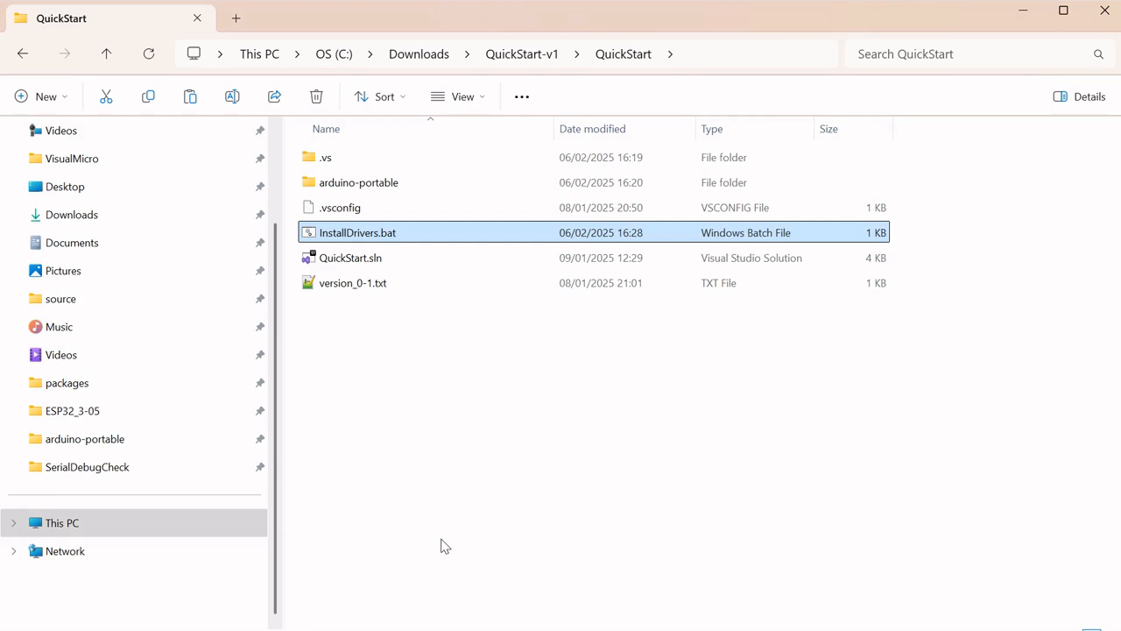
Open QuickStart.sln in Visual Studio from its context menu
left_click(349, 270)
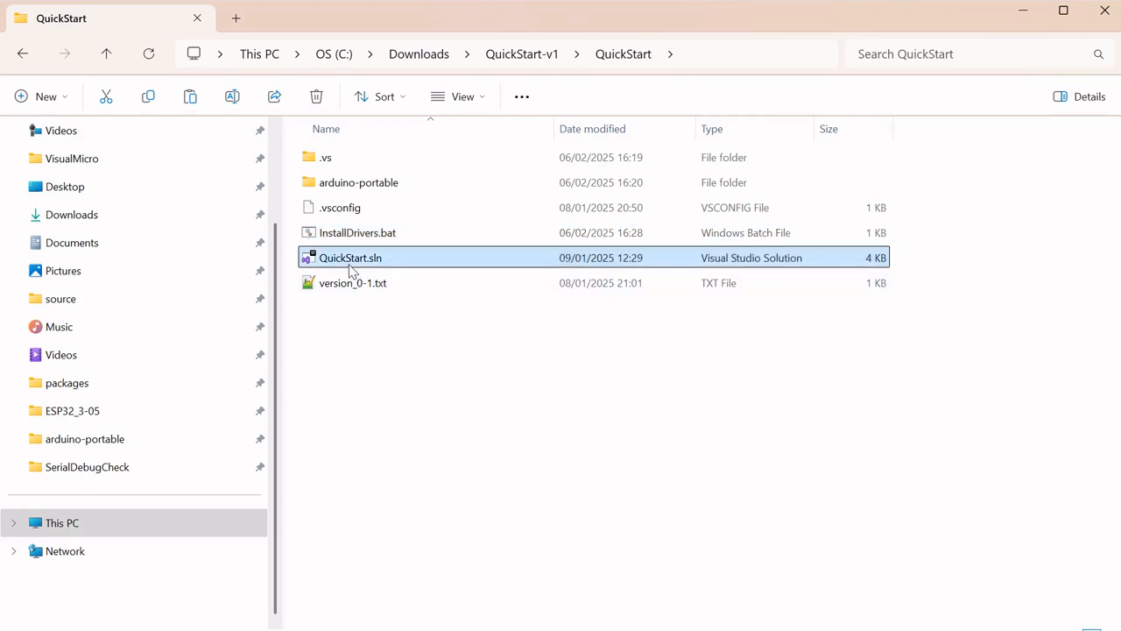
right_click(350, 271)
left_click(373, 340)
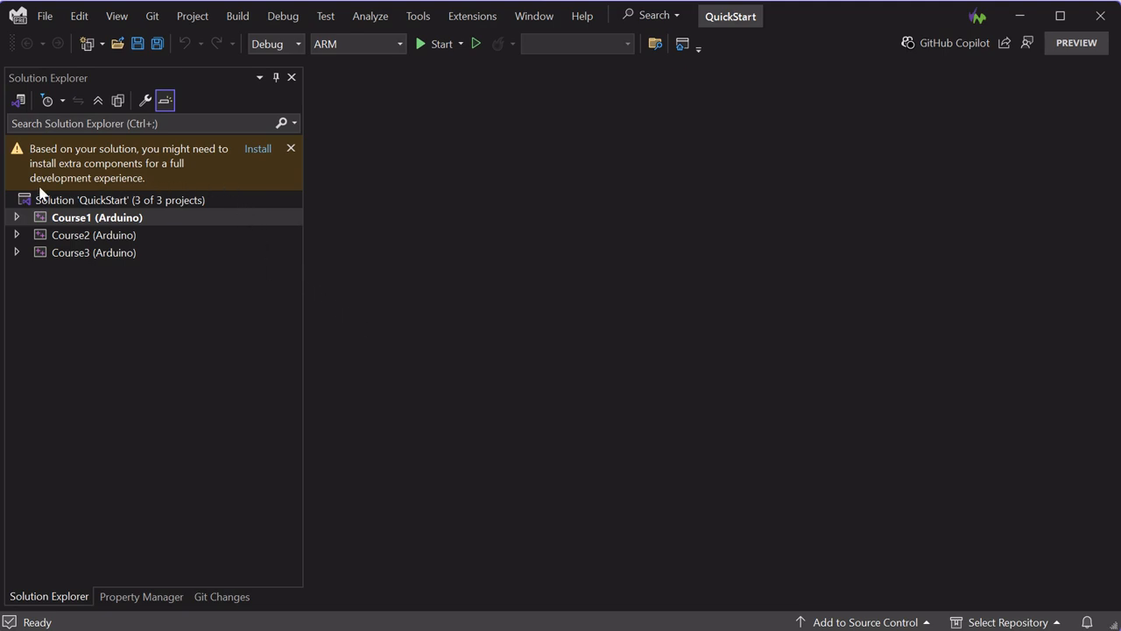
Install the missing C++ for Linux Development component and Arduino IDE extension
left_click(258, 155)
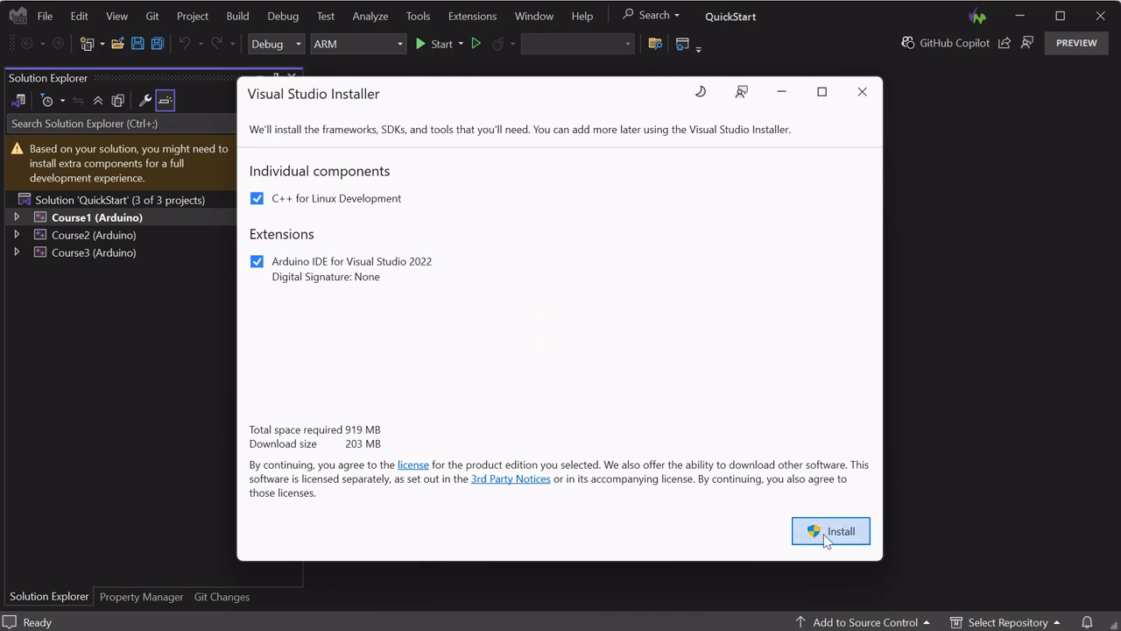
left_click(827, 537)
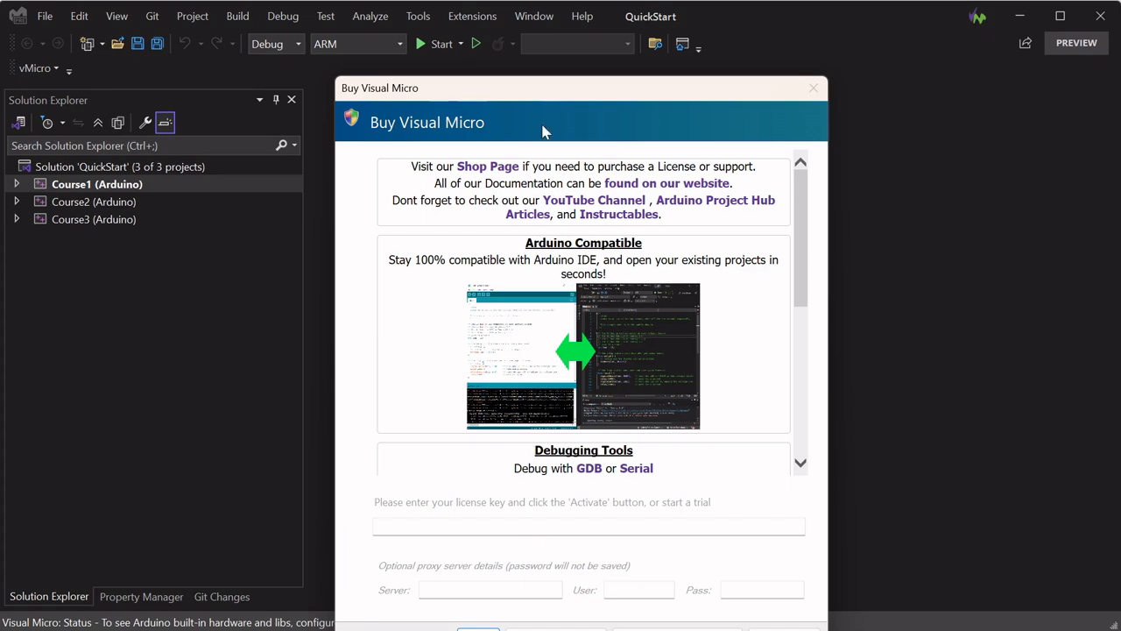
Move the Buy Visual Micro dialog up and focus its licence key field
left_click_drag(540, 90, 524, 28)
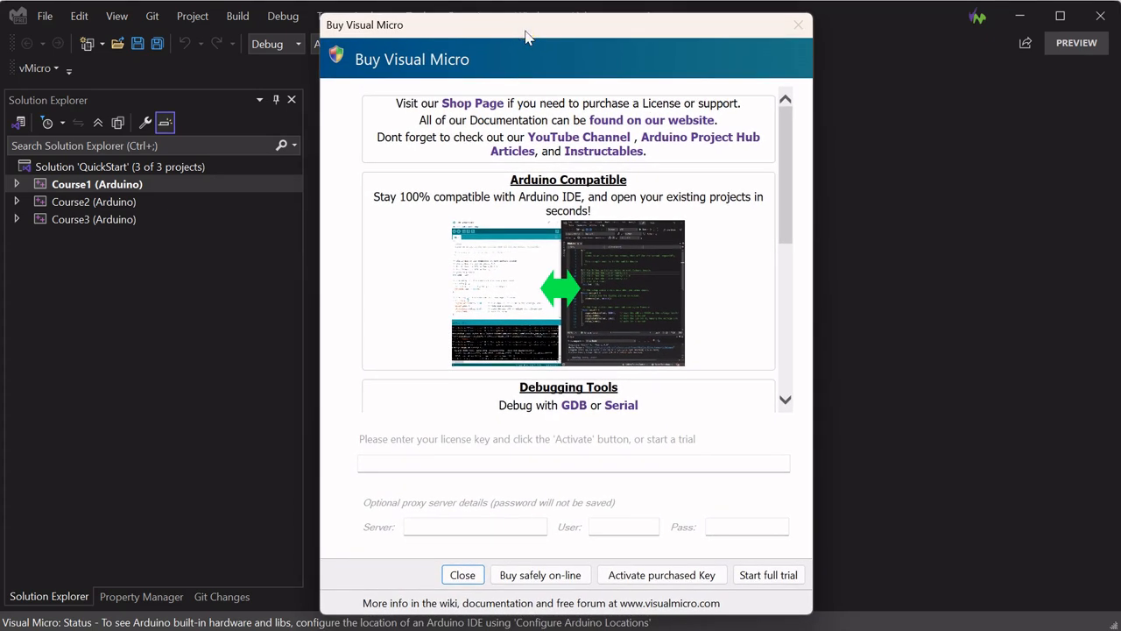
left_click(503, 463)
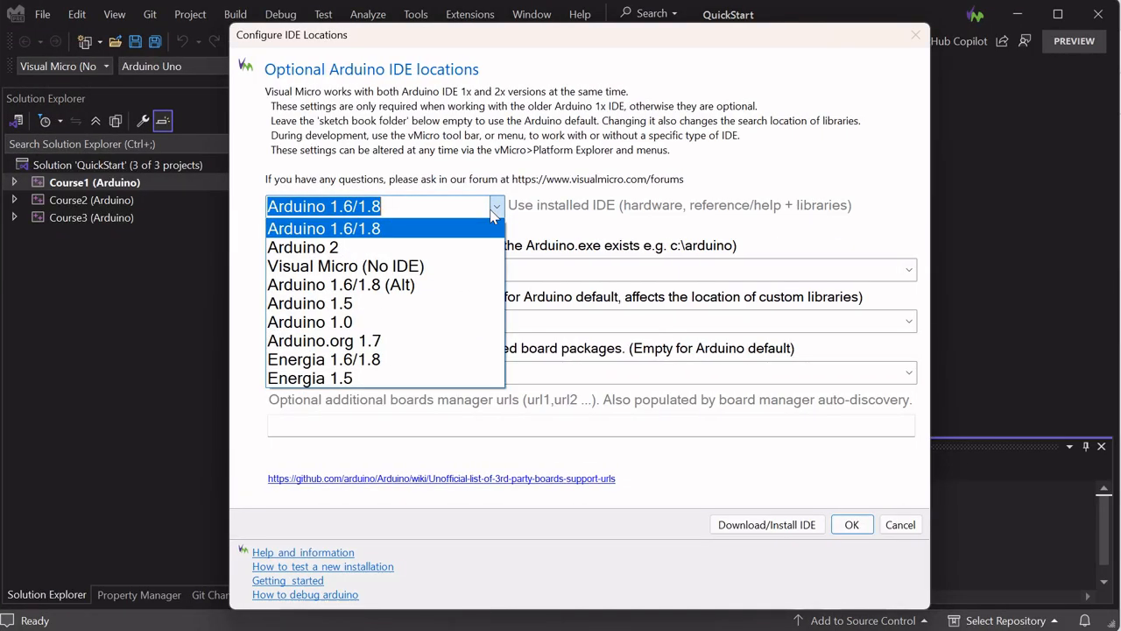
Confirm Visual Micro (No IDE) as the IDE location and expand the Course1 project
left_click(481, 265)
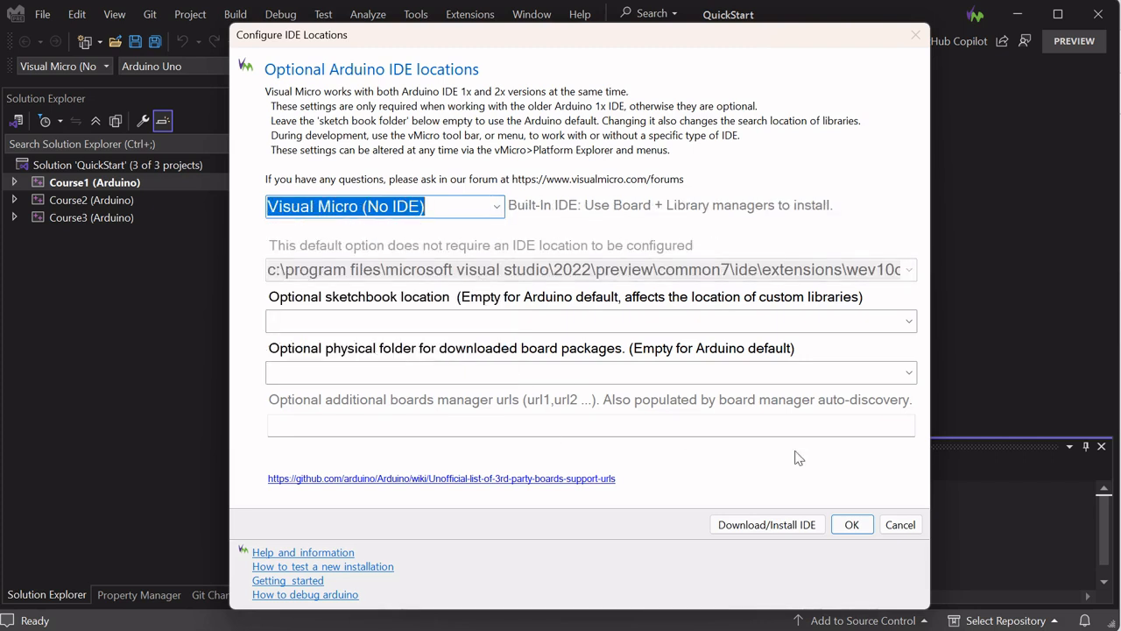
left_click(852, 523)
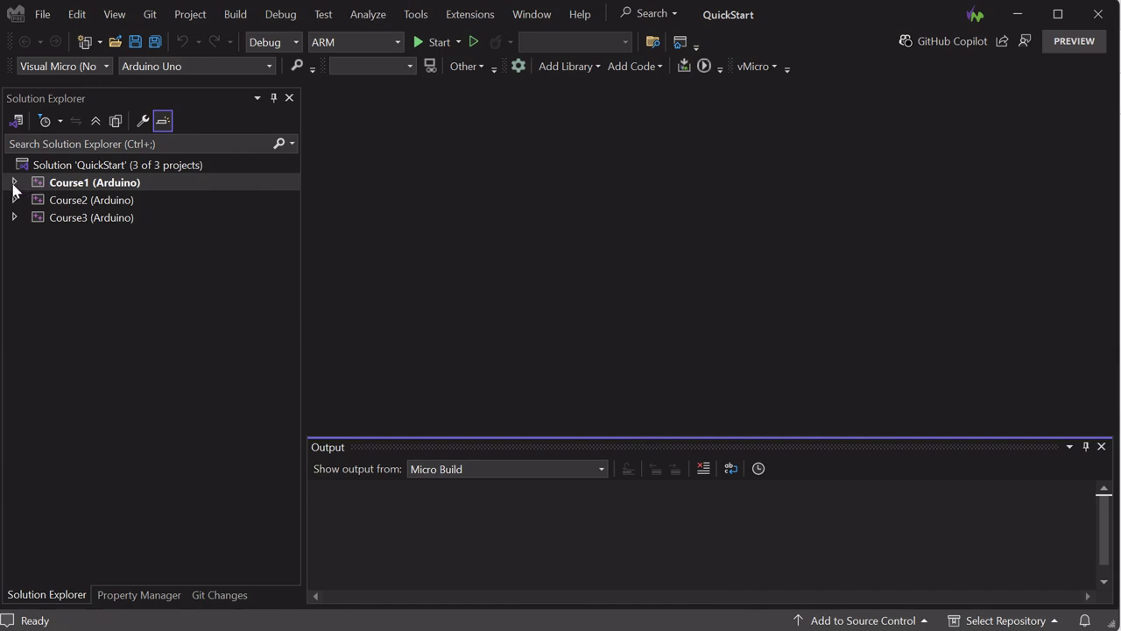
left_click(14, 182)
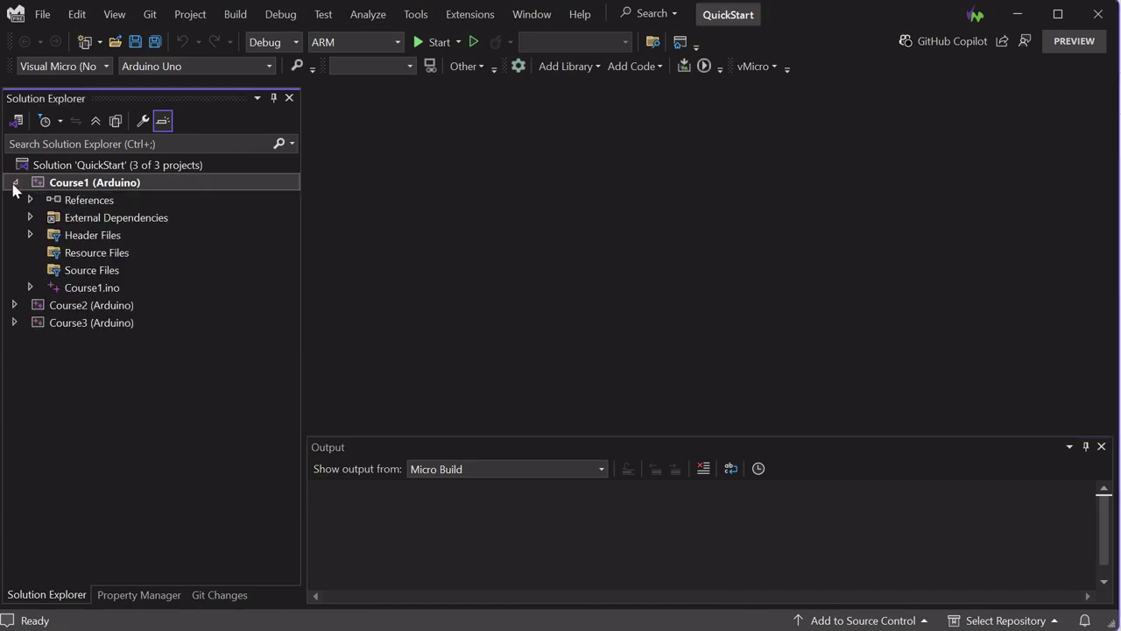
Switch to the Release configuration and open the Blink sketch Course1.ino
left_click(297, 43)
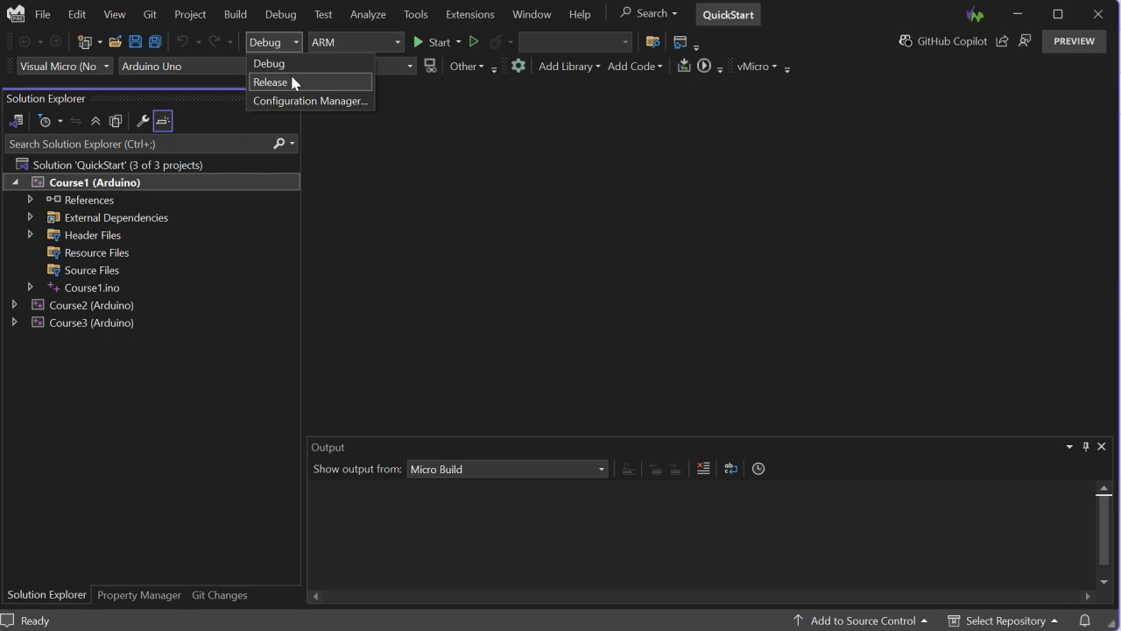
left_click(291, 81)
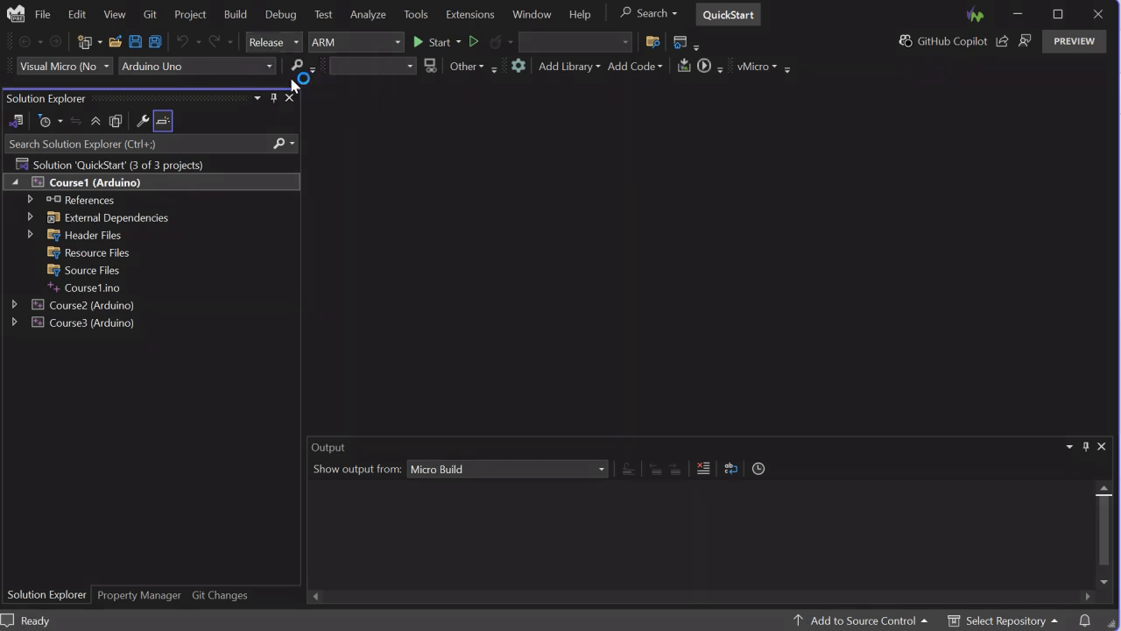
left_click(89, 289)
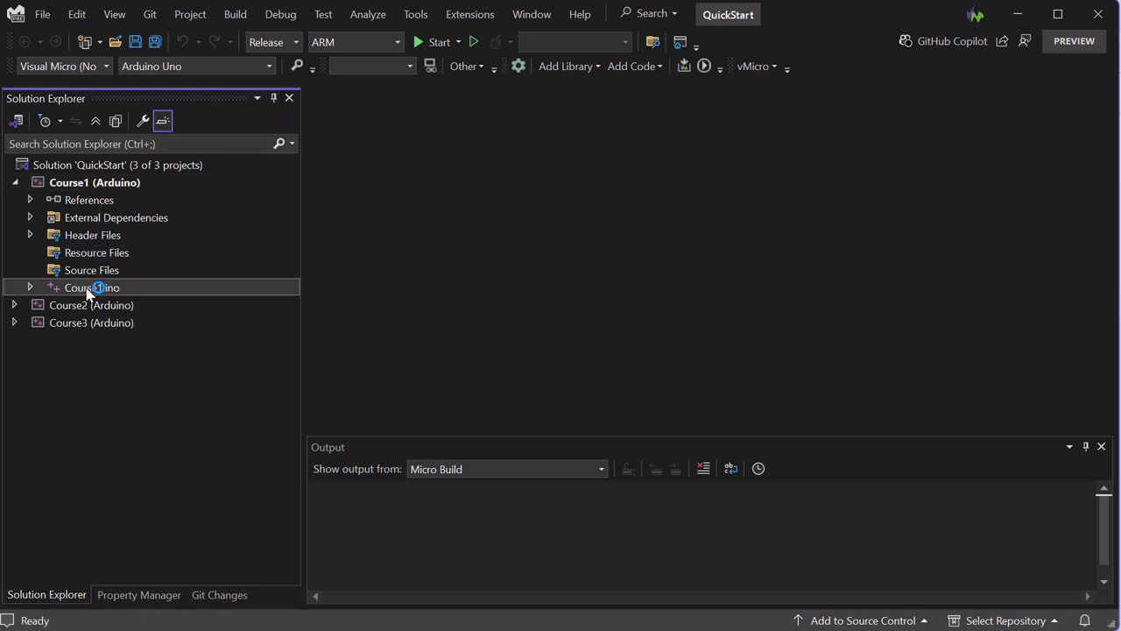
double_click(89, 289)
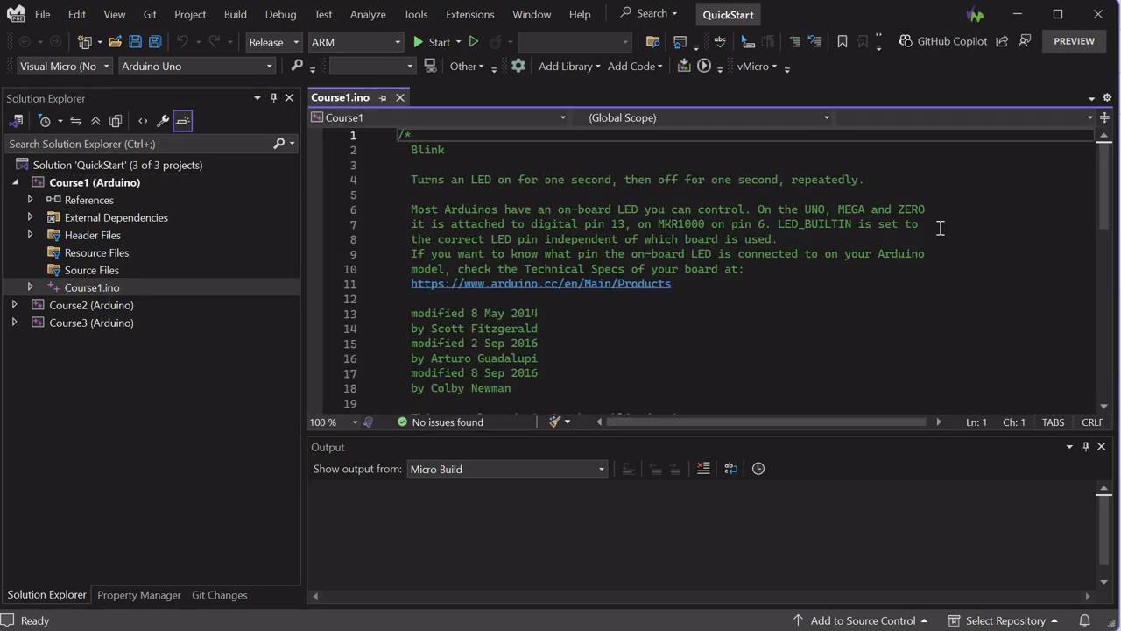
left_click(1103, 447)
left_click_drag(1111, 251, 1112, 311)
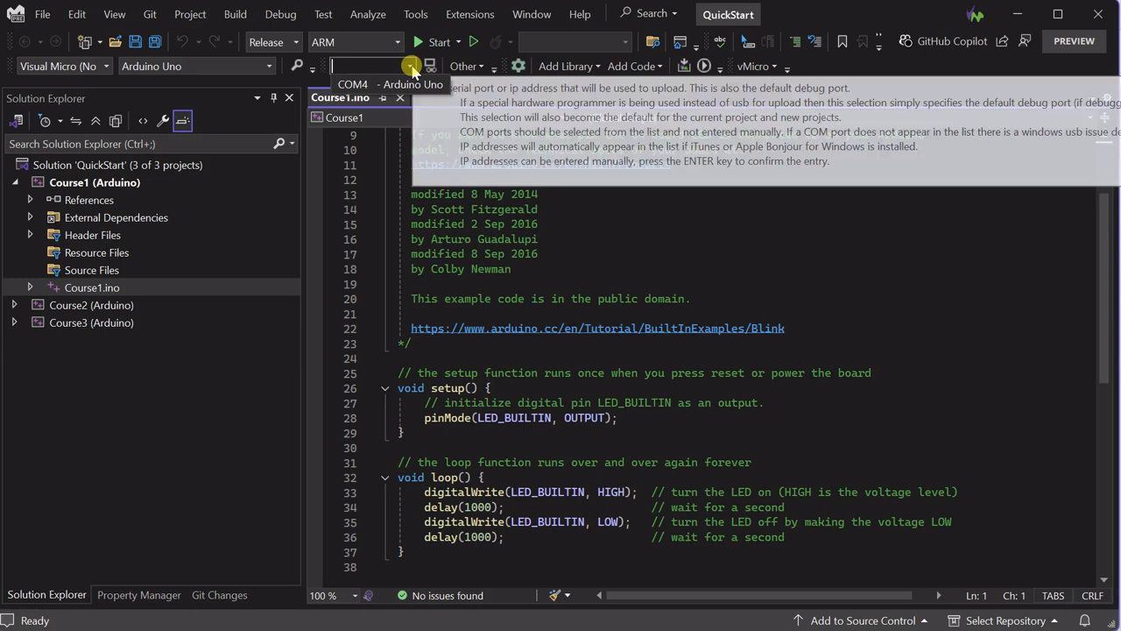
Build and upload the Blink sketch to the Uno on COM4
left_click(417, 87)
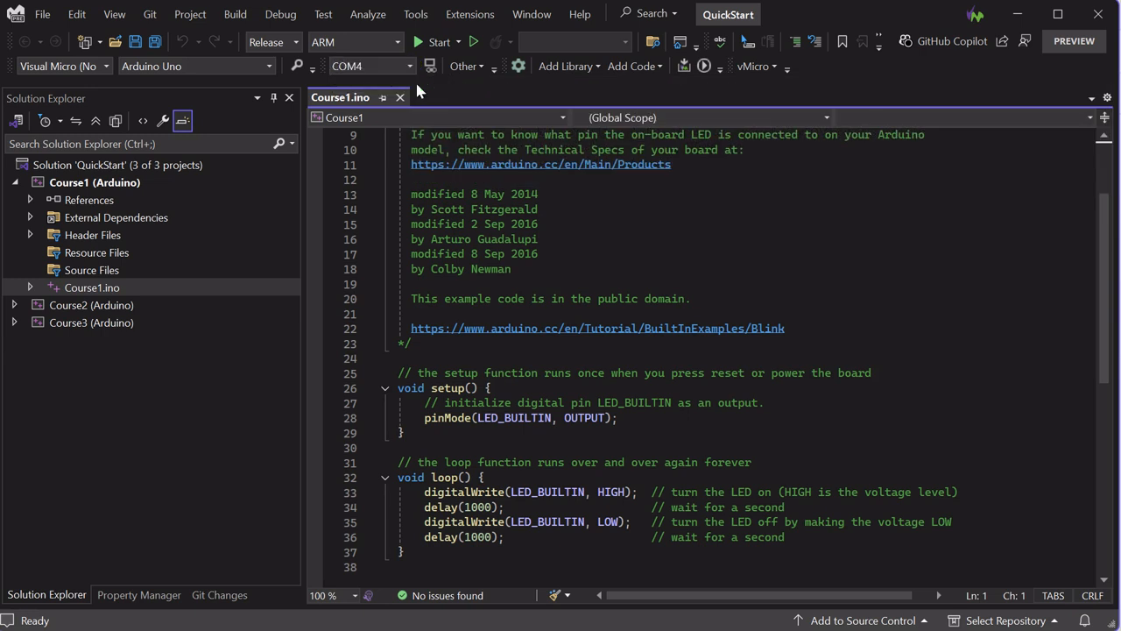
left_click(704, 70)
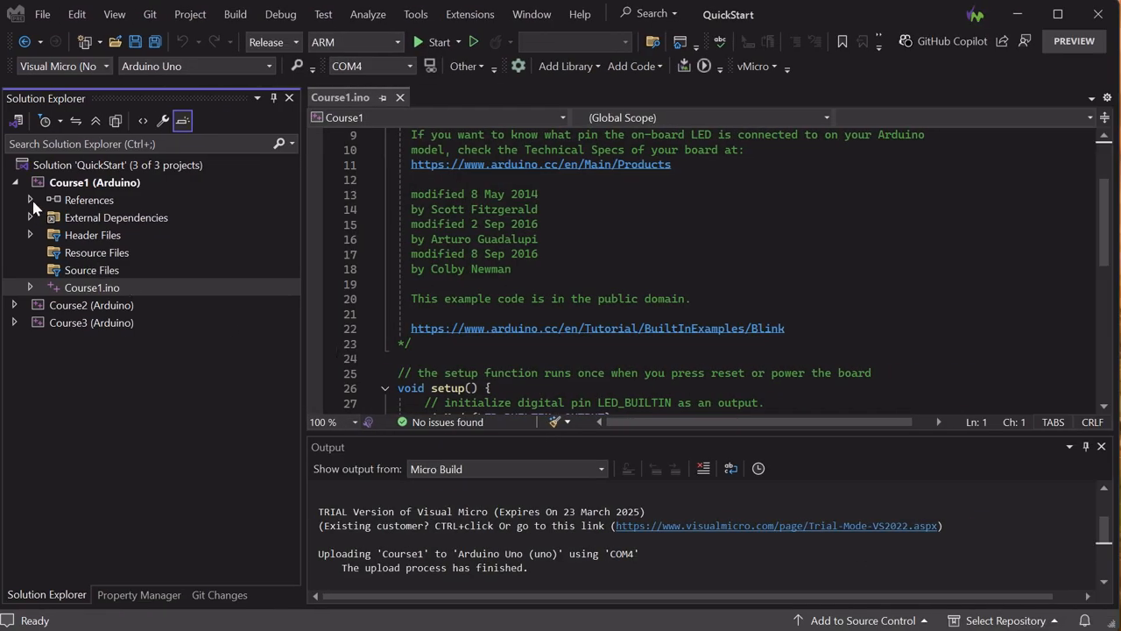
Make Course2 the startup project from its Solution Explorer context menu
left_click(14, 183)
left_click(72, 203)
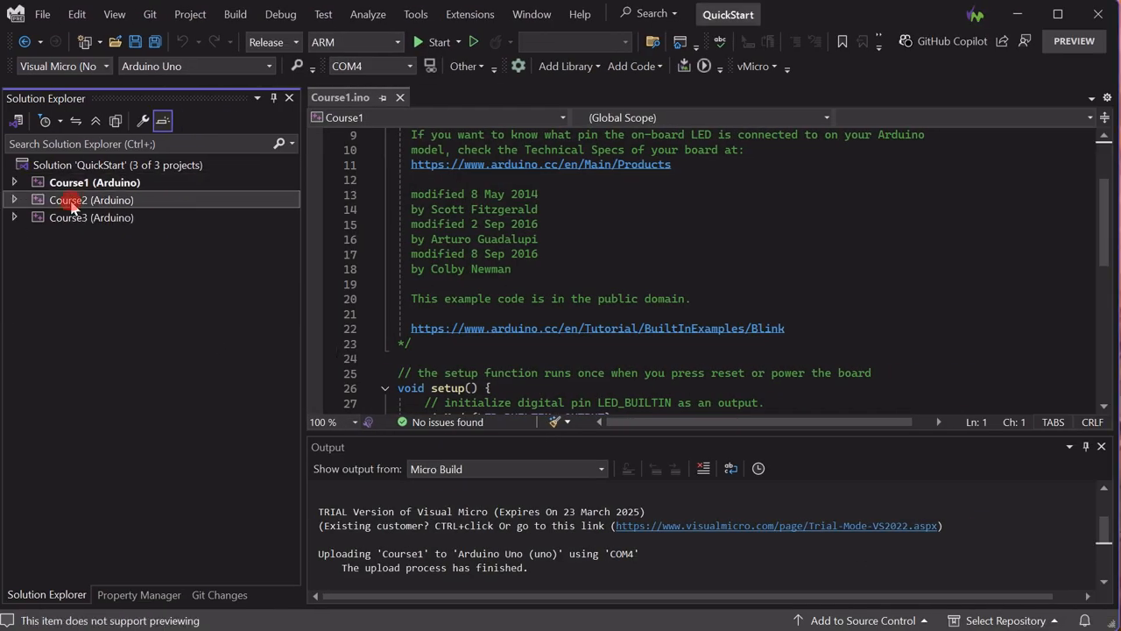
right_click(71, 205)
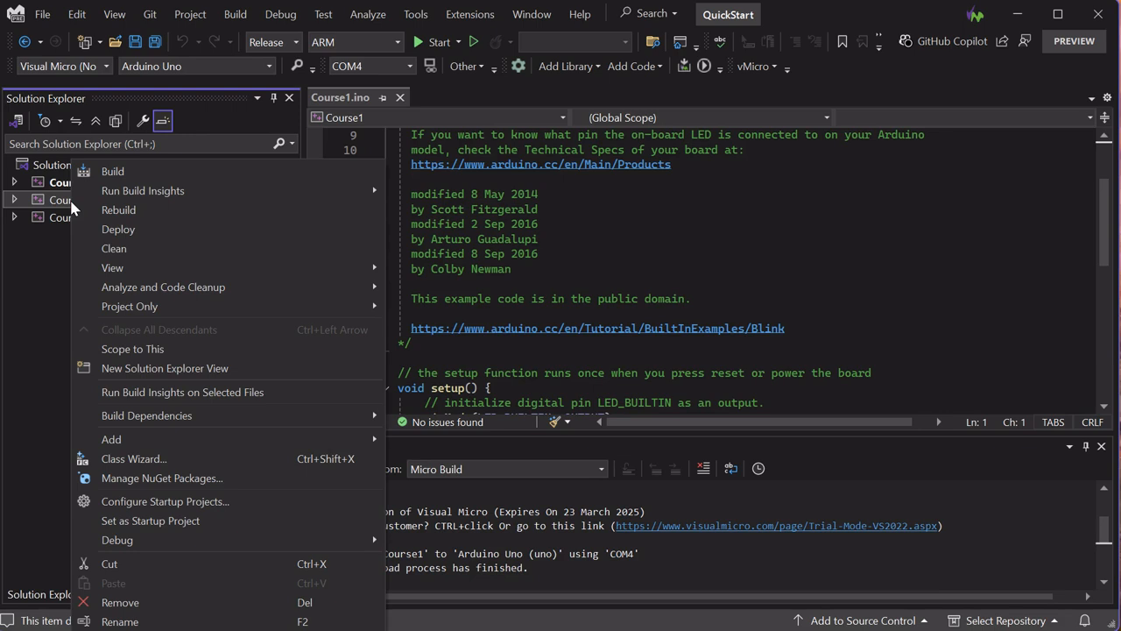
left_click(250, 522)
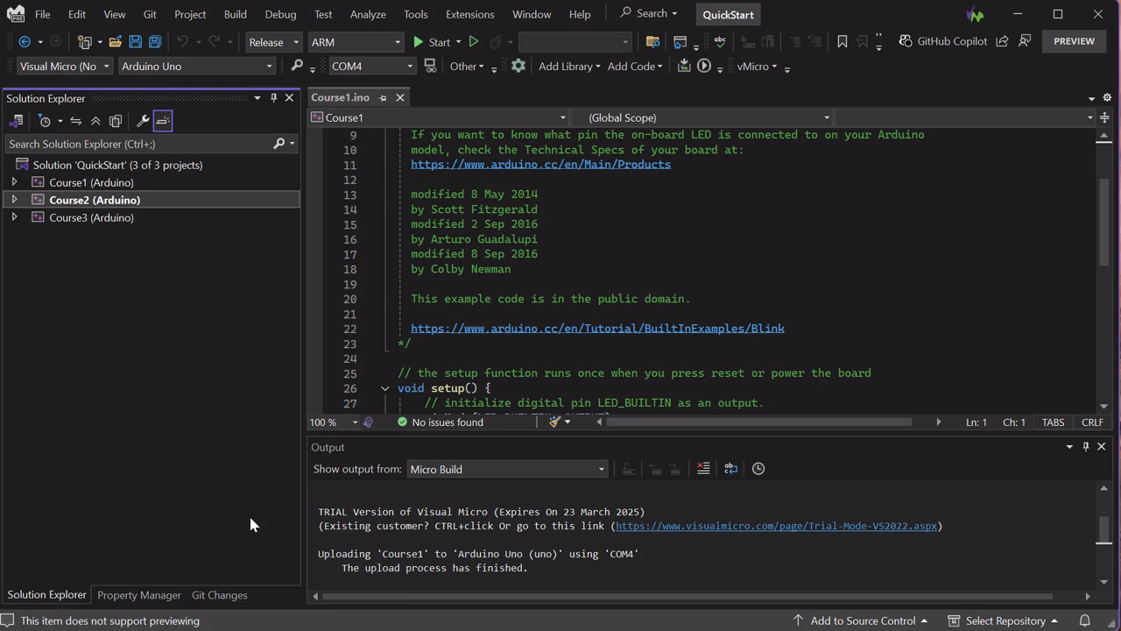
Close Course1.ino and bring up the Course2.ino button debounce sketch instead
left_click(398, 98)
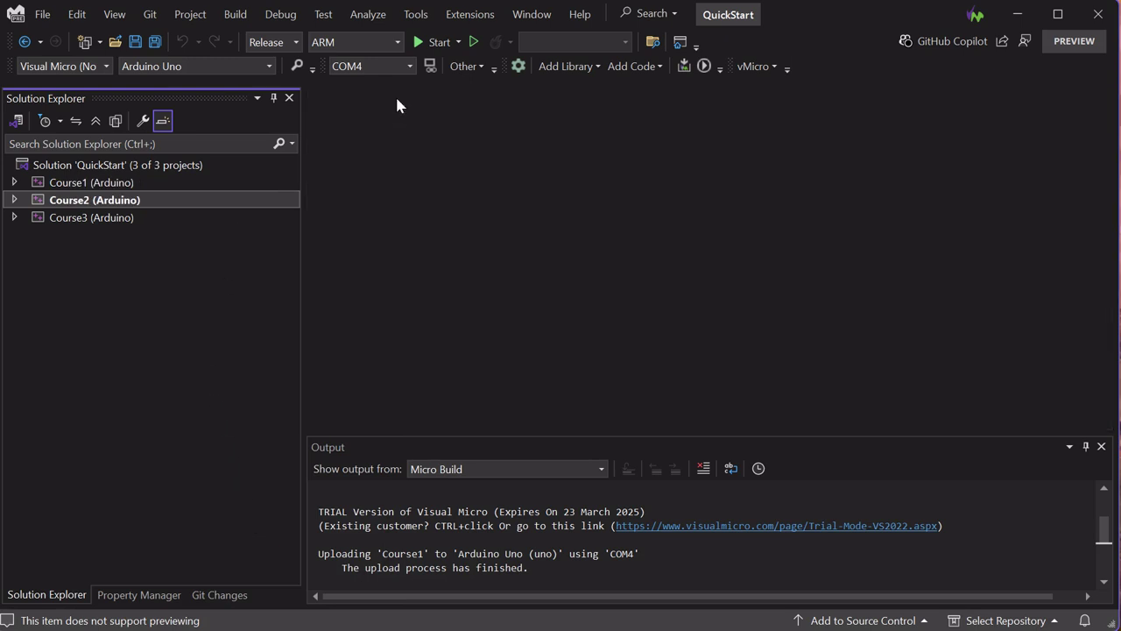
left_click(15, 200)
double_click(86, 305)
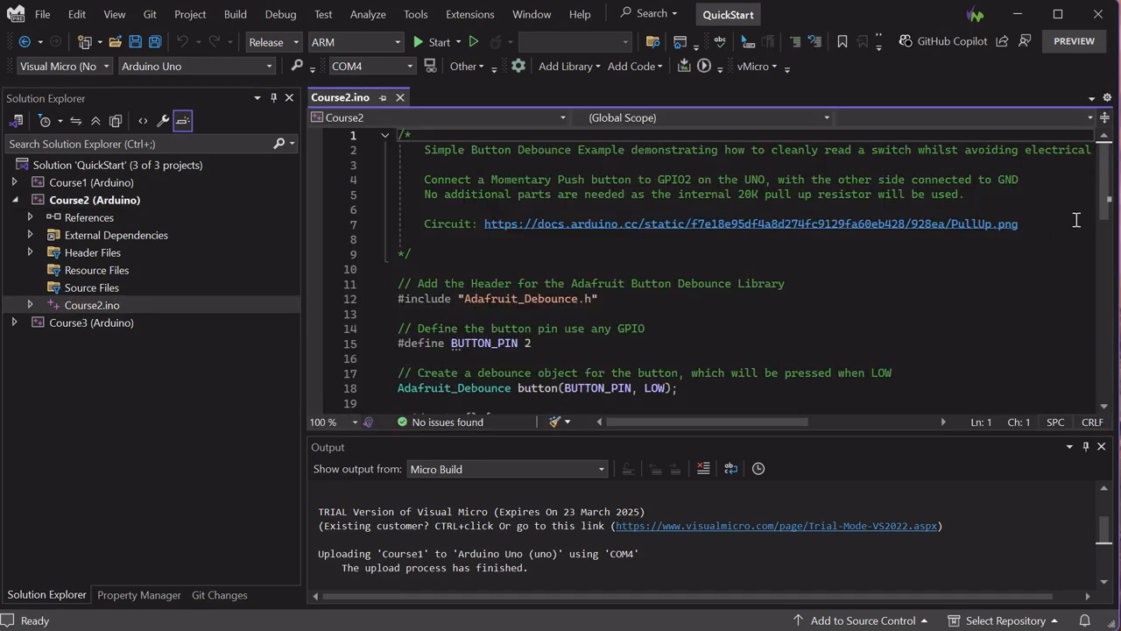
left_click_drag(1104, 203, 1103, 233)
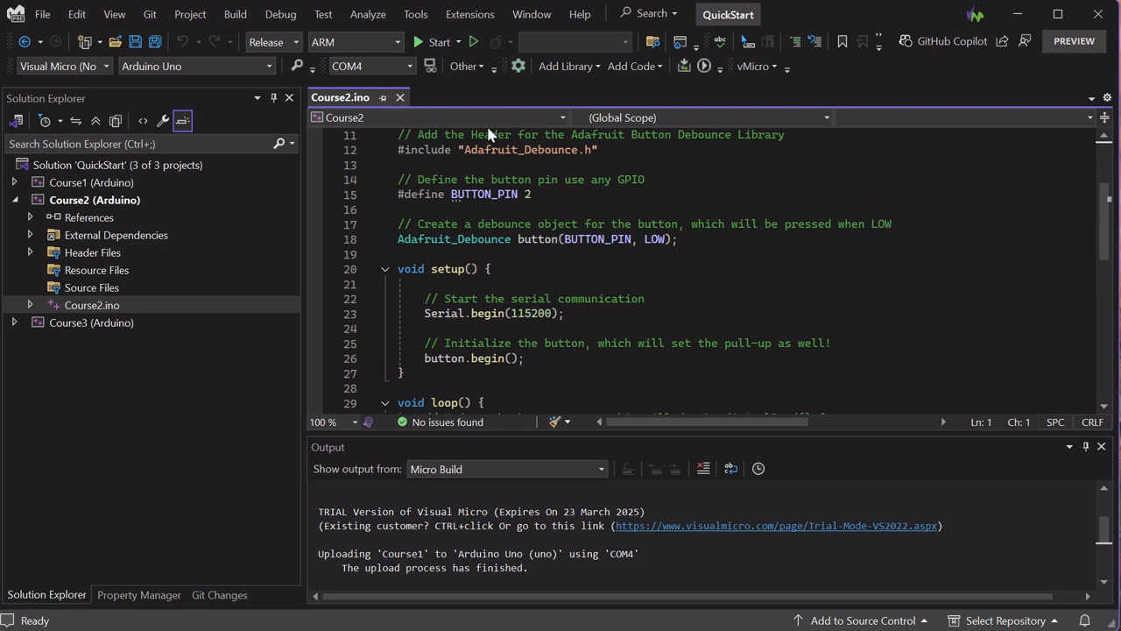
Upload Course2 to the Uno and watch button press/release messages in a docked, taller COM4 serial monitor
left_click(702, 68)
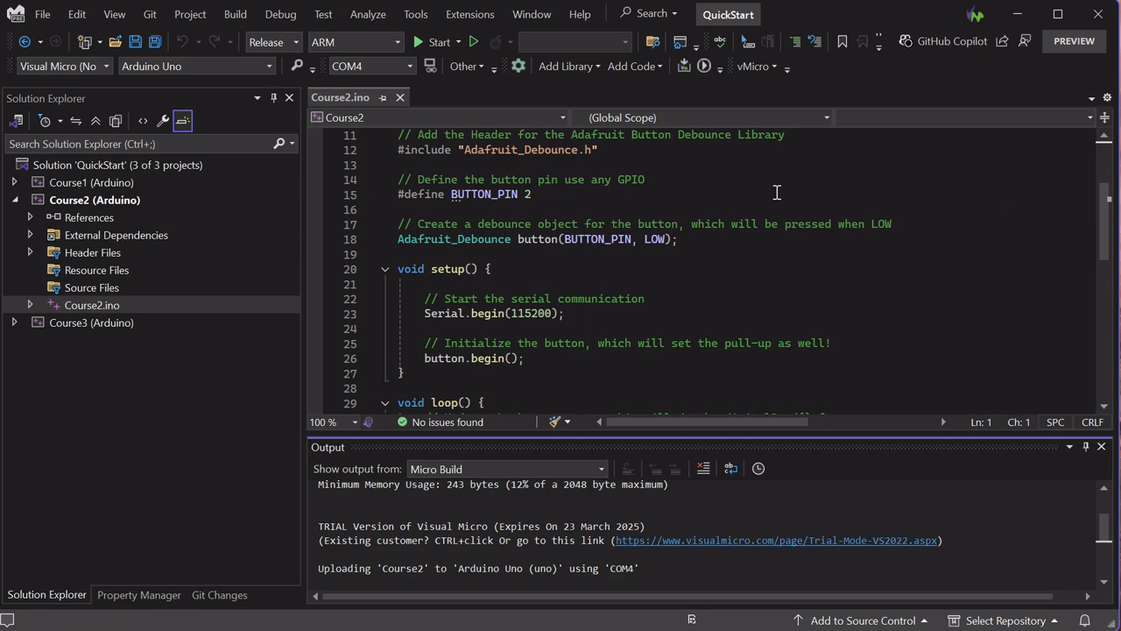
left_click(430, 68)
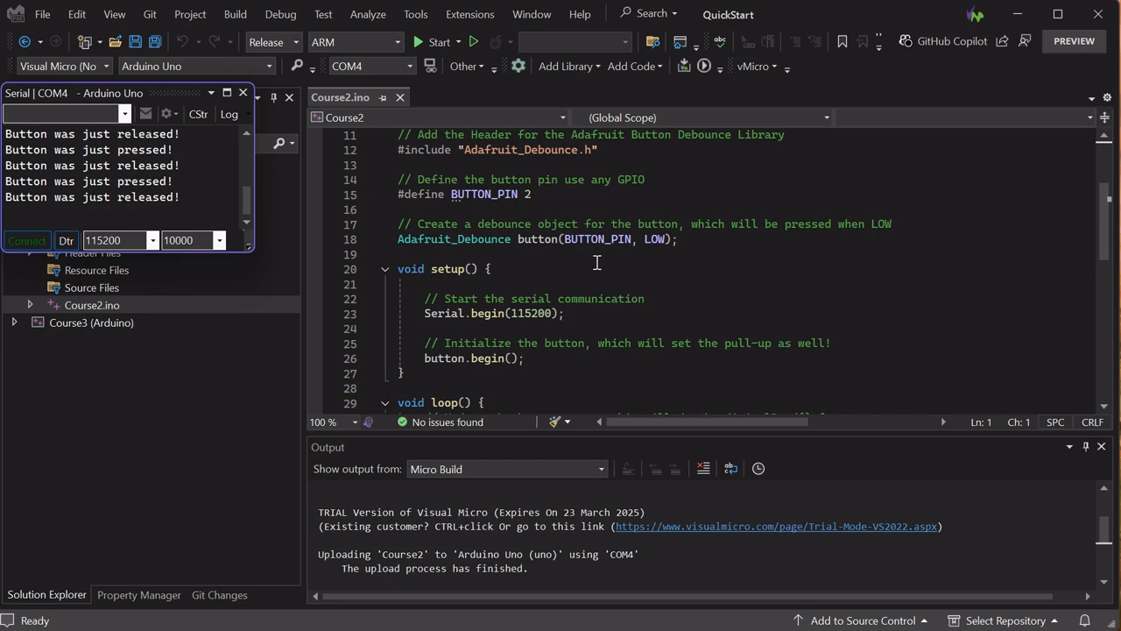
mouse_move(165, 99)
left_mouse_down()
mouse_move(178, 195)
mouse_move(150, 387)
left_mouse_up()
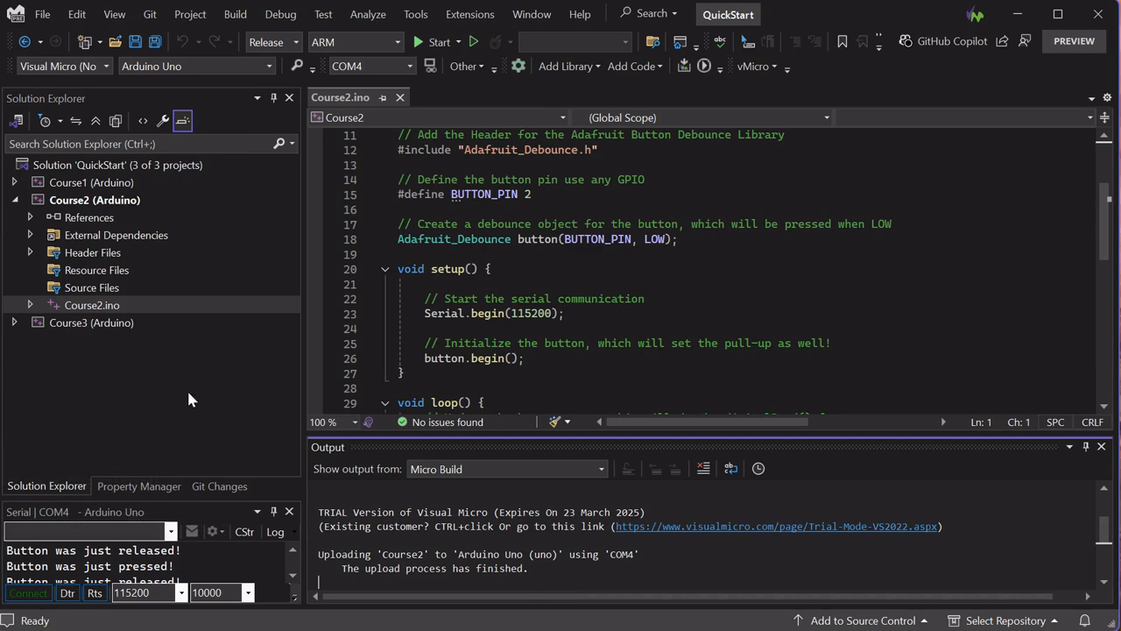
left_click_drag(186, 499, 187, 395)
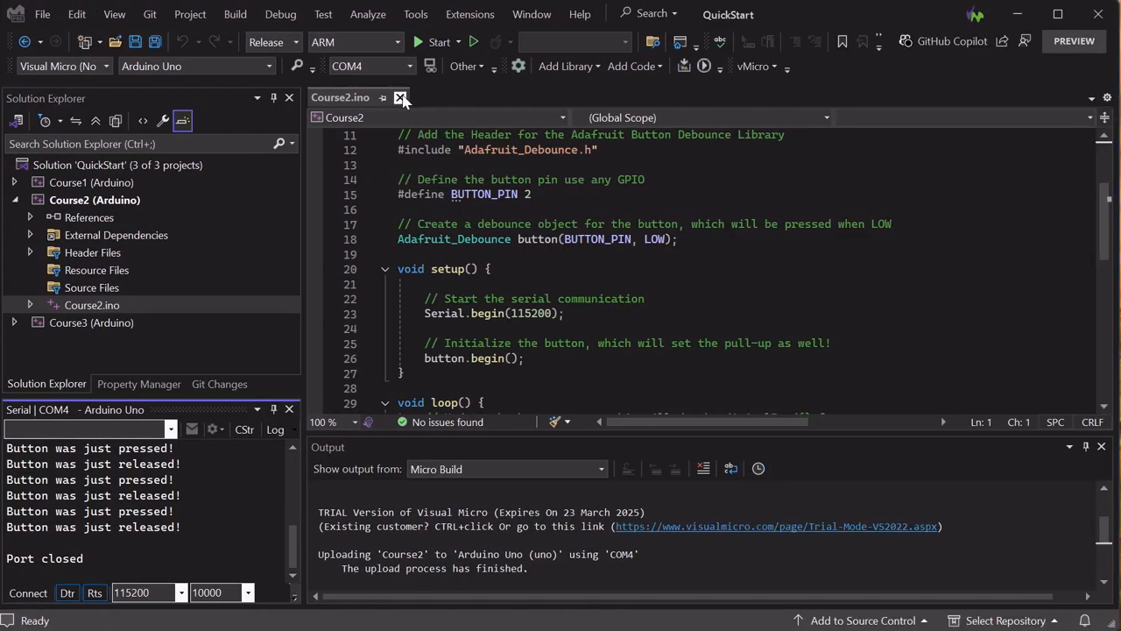
Close Course2.ino and make Course3 the startup project
left_click(401, 99)
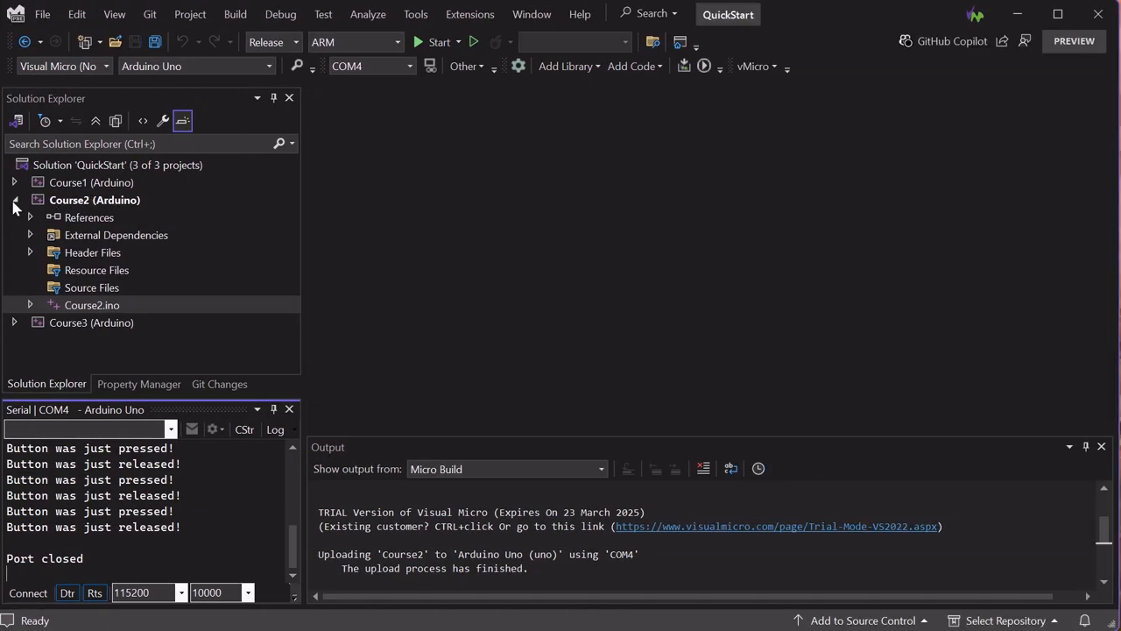
left_click(14, 200)
left_click(15, 217)
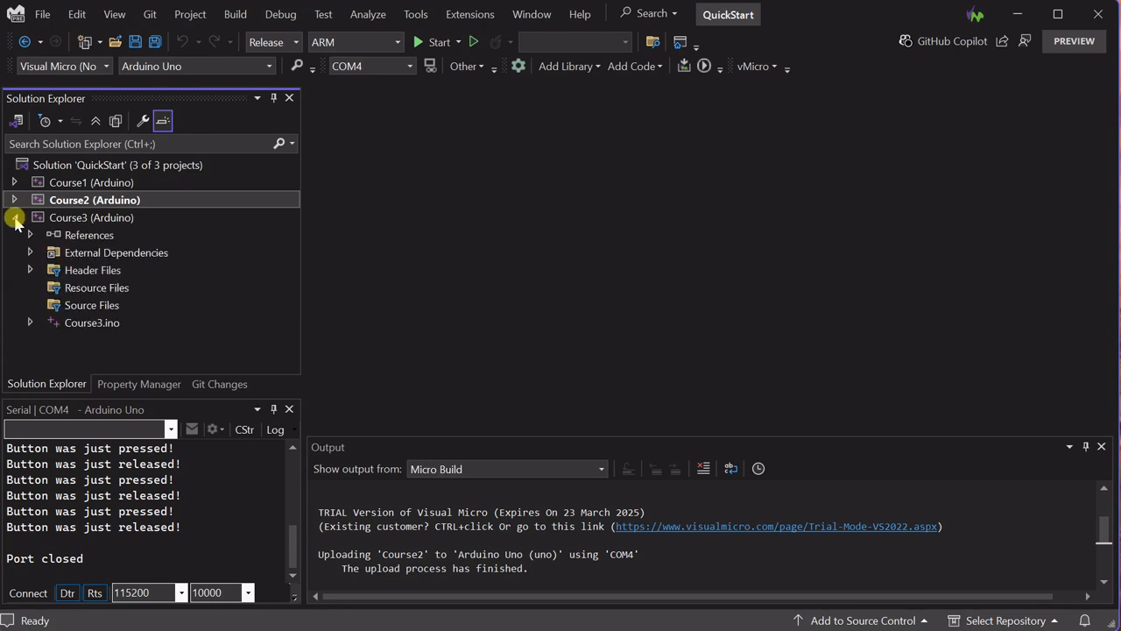
right_click(79, 220)
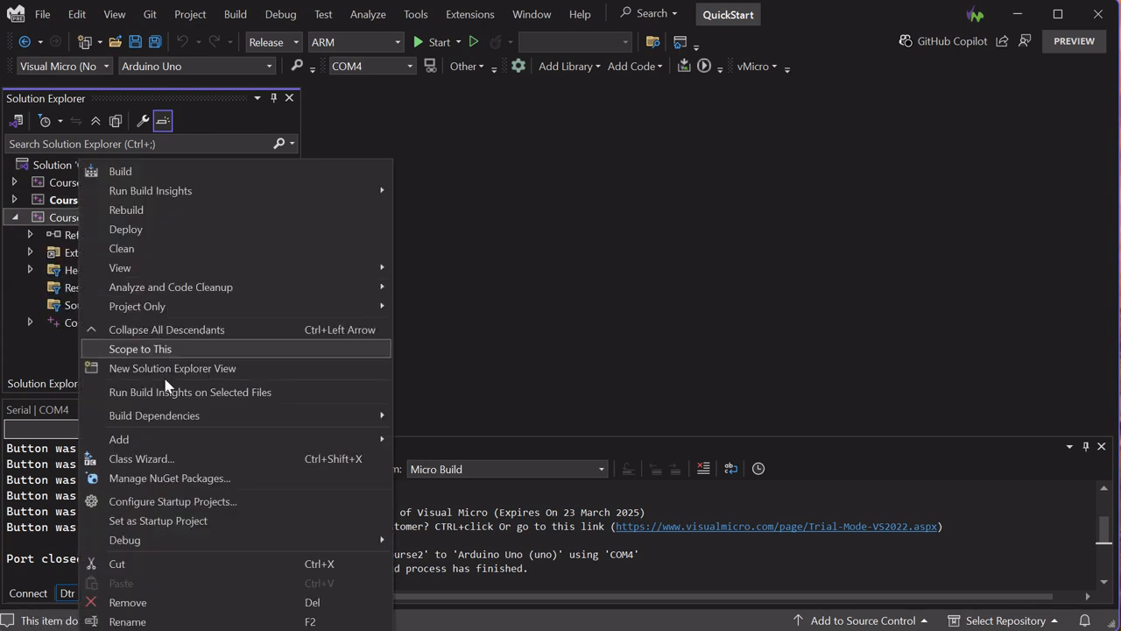
left_click(175, 521)
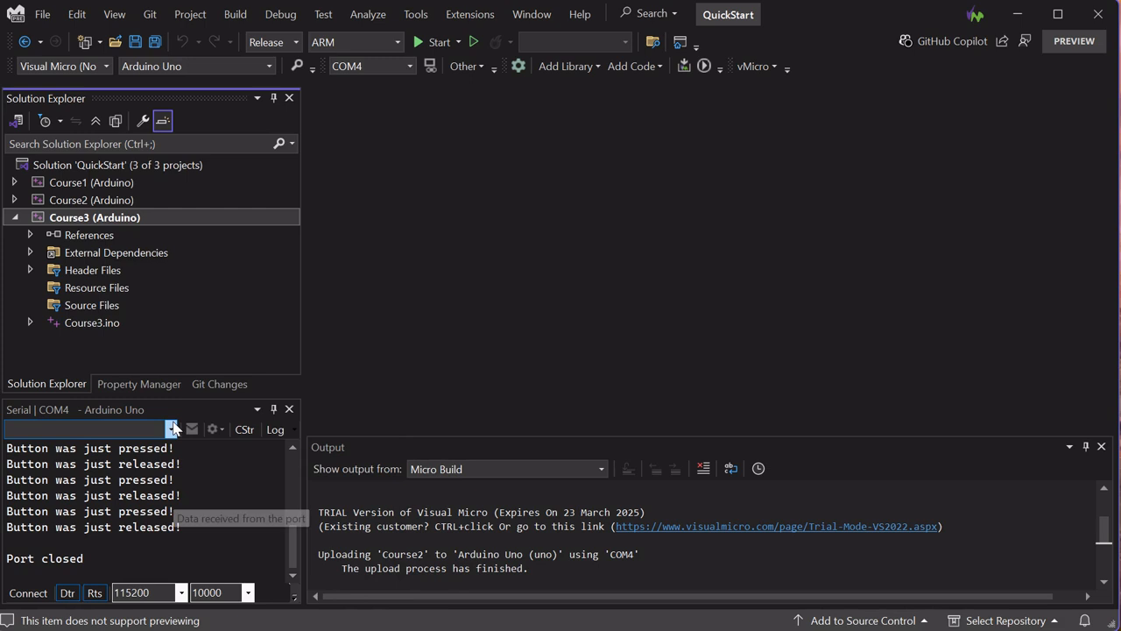
Bring up the Course3.ino servo sweep sketch and keep COM4 as the upload port
left_click(107, 326)
double_click(106, 326)
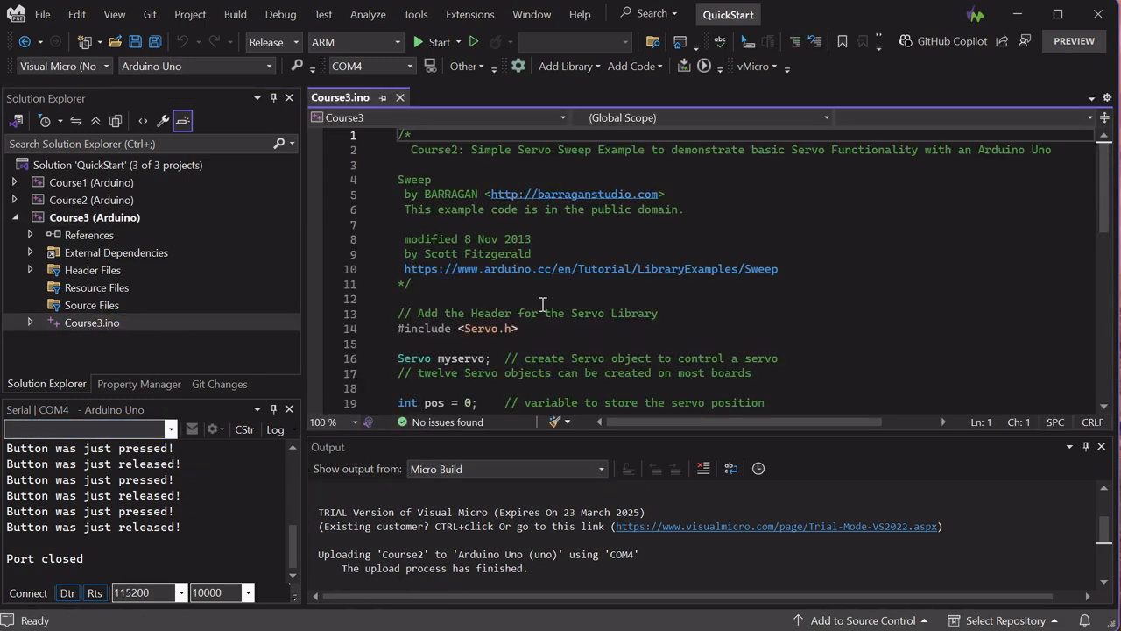
left_click(1102, 197)
left_click_drag(1103, 196, 1102, 280)
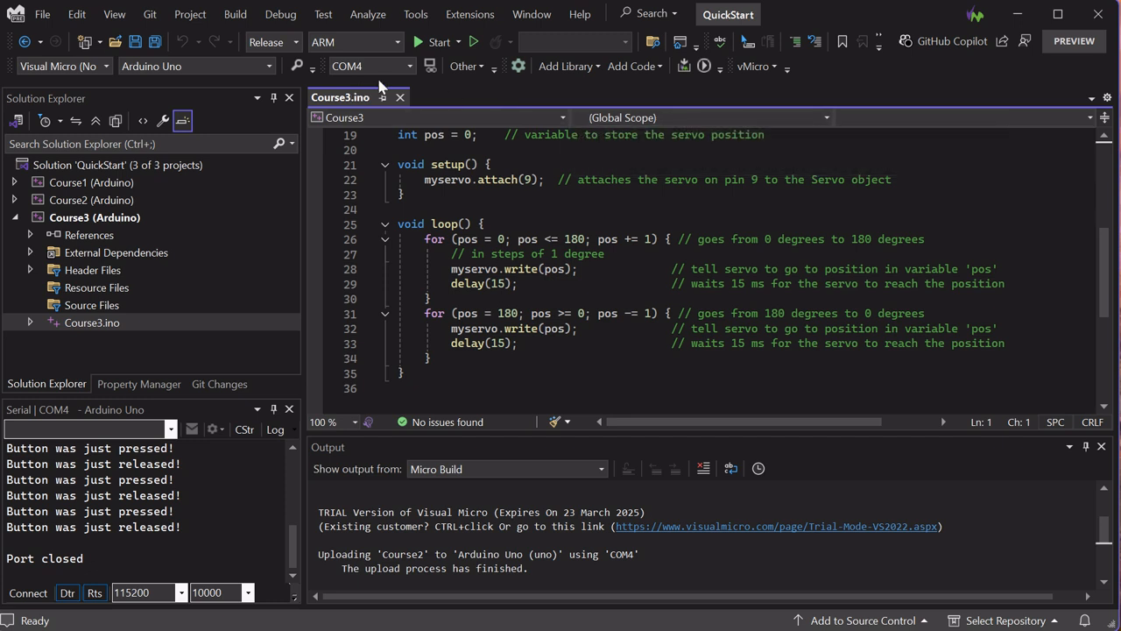
left_click(409, 68)
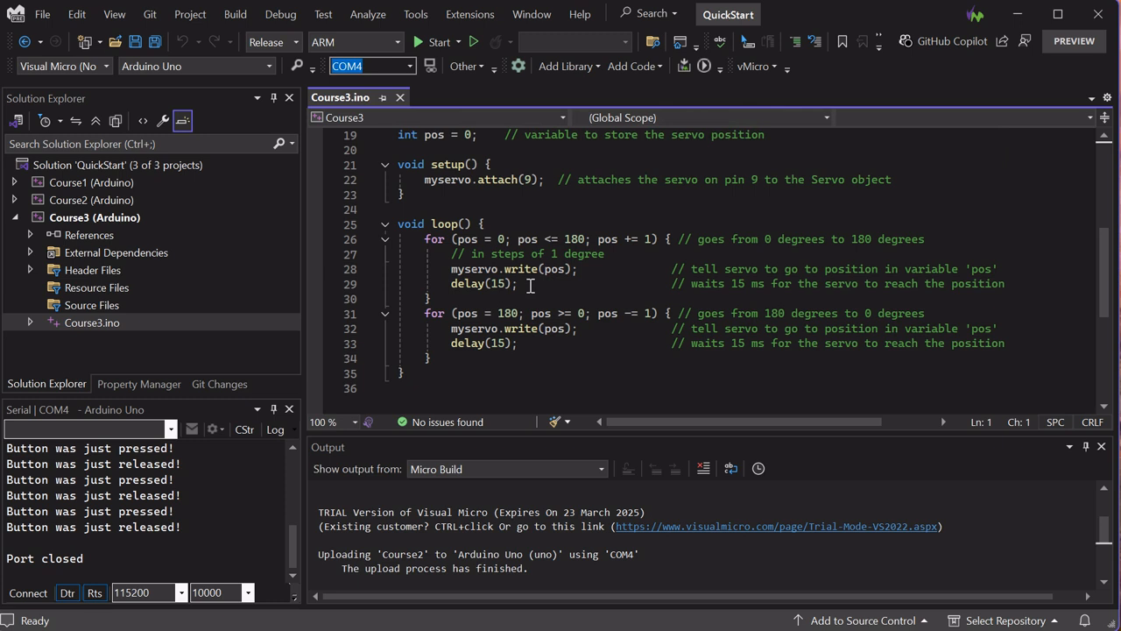
Start a vMicro Build and Upload of the Course3 servo sketch to the Uno on COM4
left_click(409, 86)
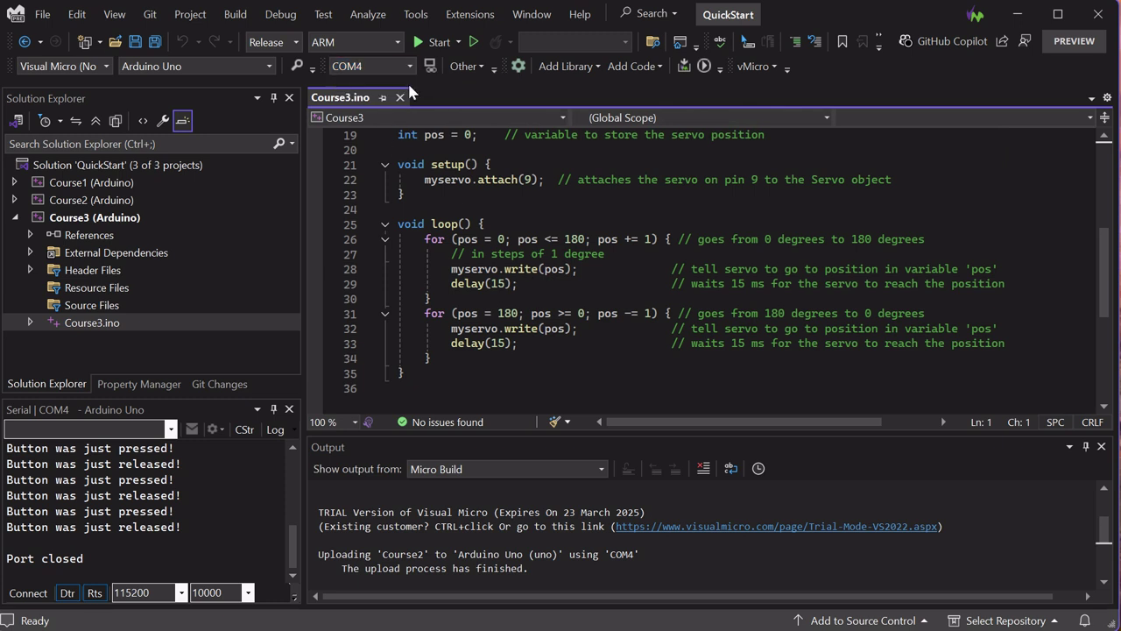
left_click(702, 70)
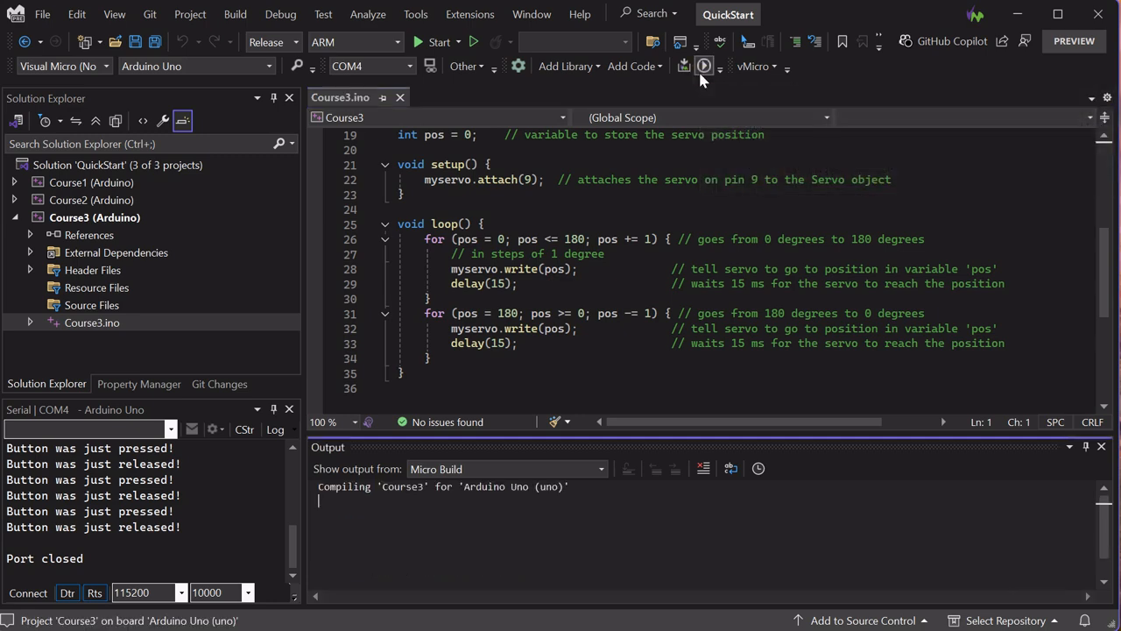